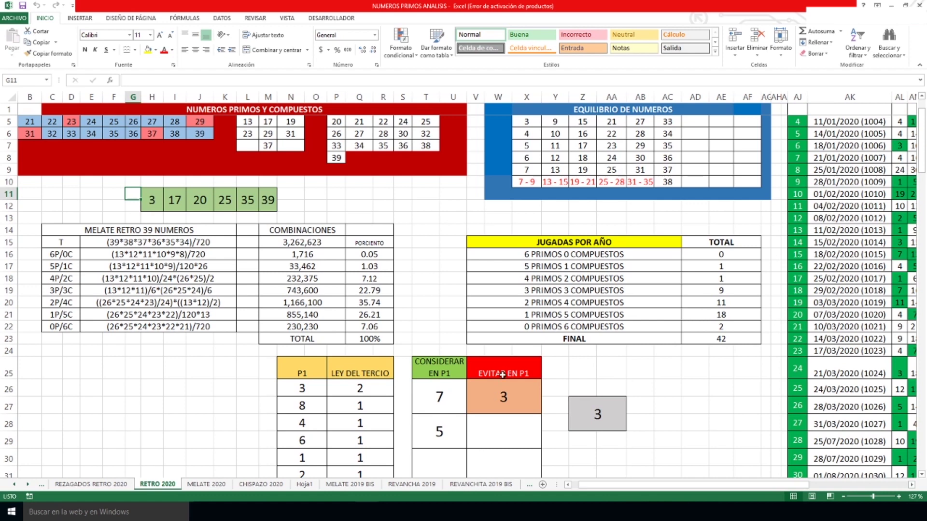
Go through the six drawn numbers in the green row above the MELATE RETRO 39 NUMEROS table.
left_click(153, 202)
left_click(169, 203)
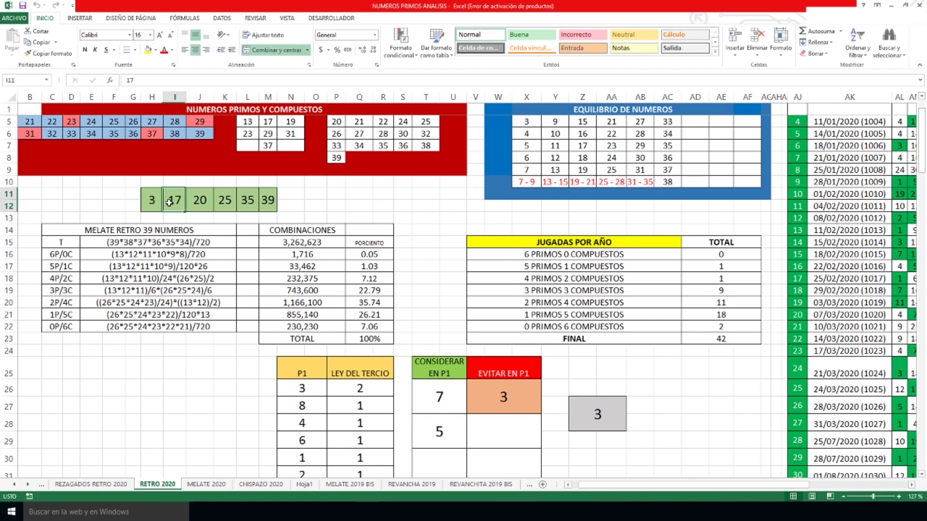
left_click(200, 203)
left_click(232, 203)
left_click(245, 203)
left_click(267, 200)
Check the prime/composite classification of the 12/09/2020 (1042) draw in the draw history.
left_click_drag(641, 485, 739, 485)
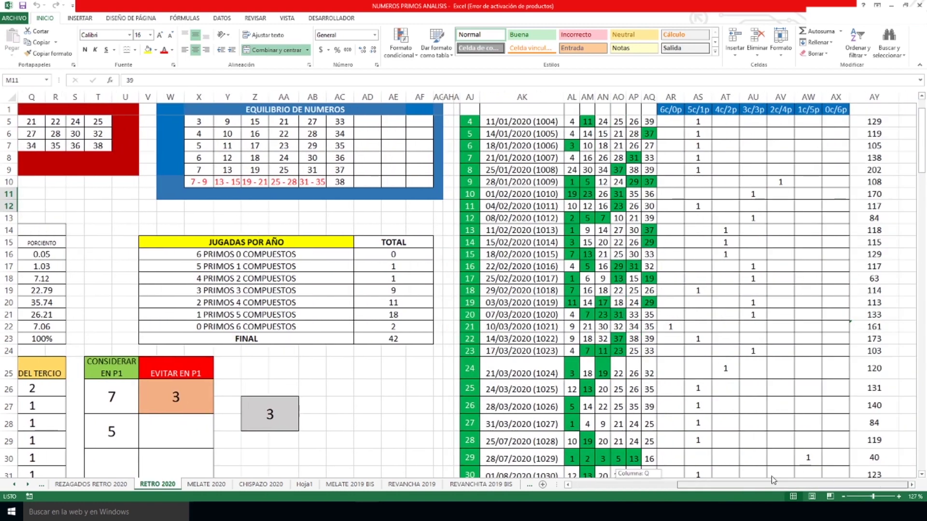
scroll(682, 352, "down", 1)
scroll(682, 352, "down", 9)
scroll(681, 352, "up", 1)
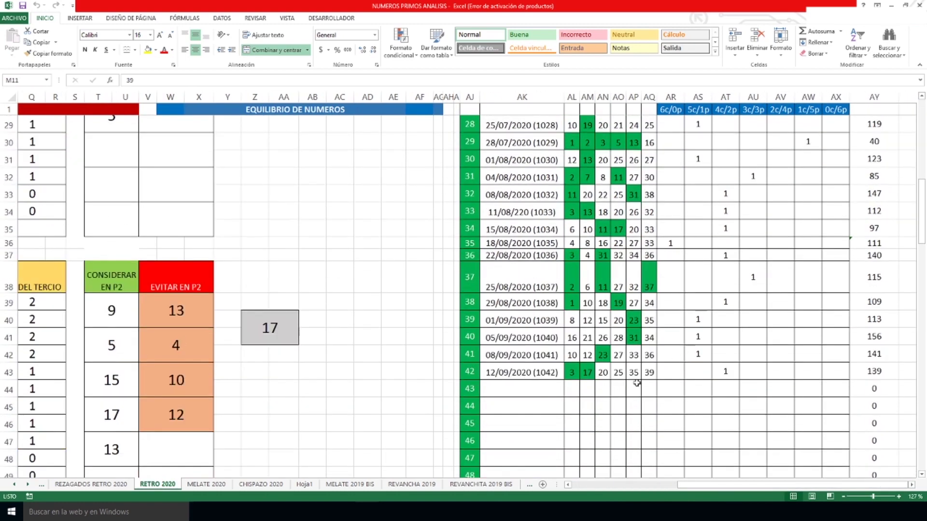
left_click(724, 372)
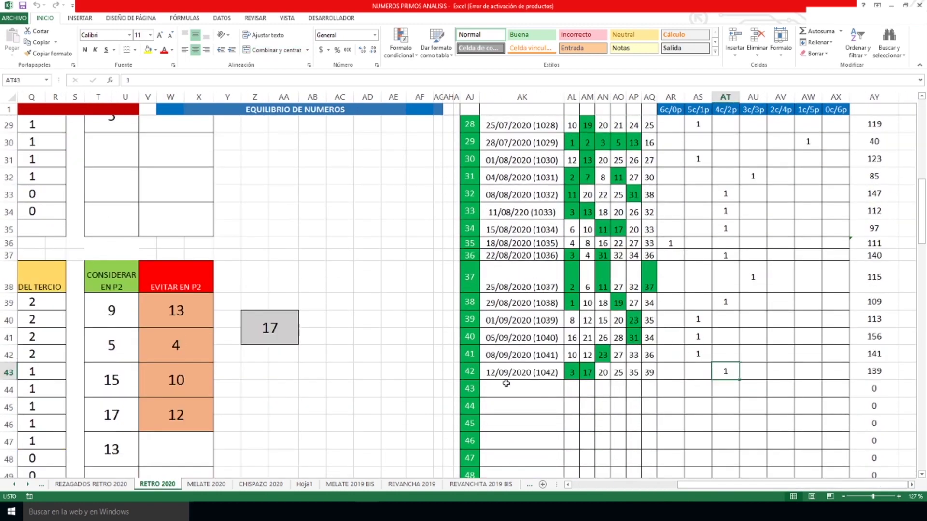
Inspect the total for 2 PRIMOS 4 COMPUESTOS in the JUGADAS POR AÑO table.
scroll(472, 374, "up", 4)
scroll(471, 375, "up", 3)
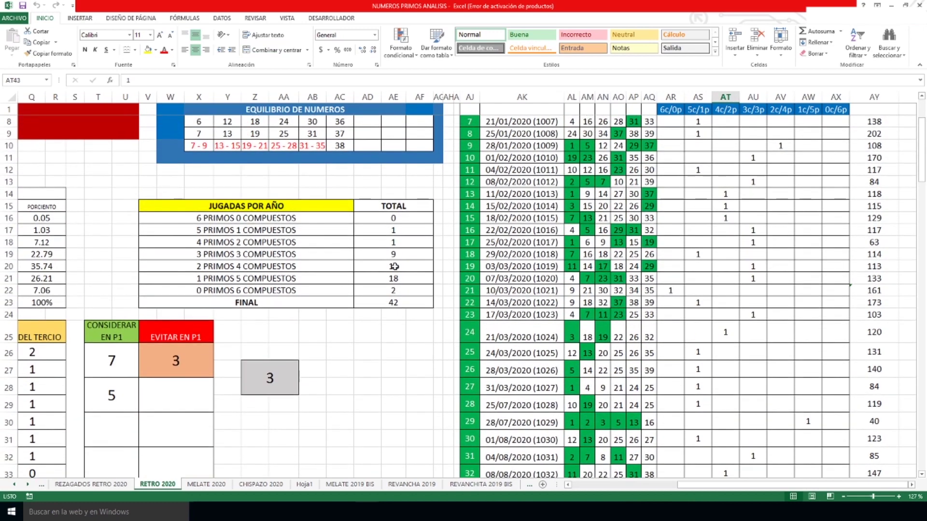
left_click(394, 266)
left_click_drag(684, 485, 634, 487)
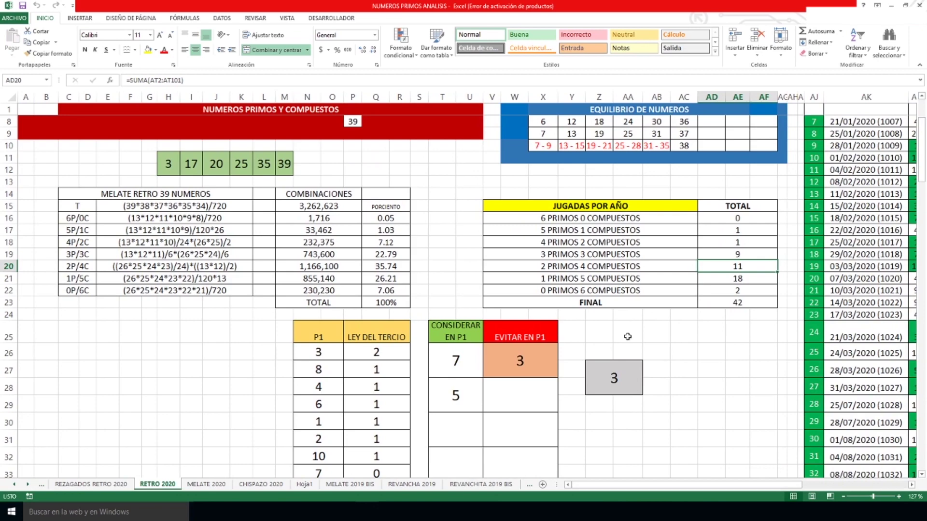
Compare the number drawn in P1, shown in the grey box, with the EVITAR EN P1 list.
scroll(630, 333, "down", 3)
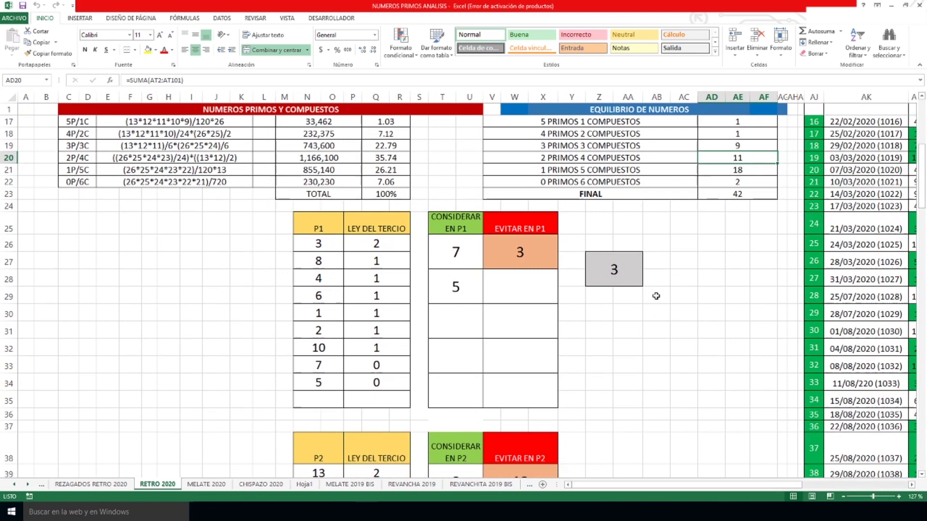
left_click(624, 280)
left_click(519, 251)
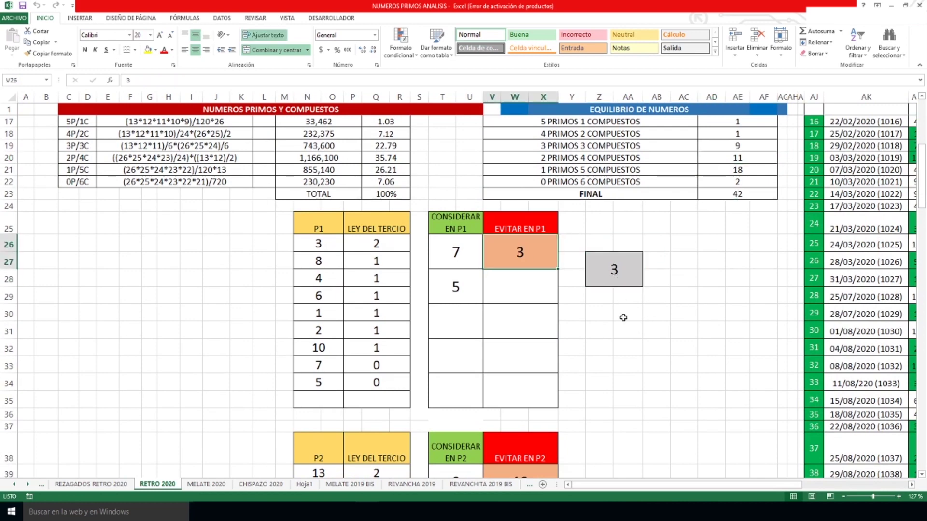
left_click(627, 281)
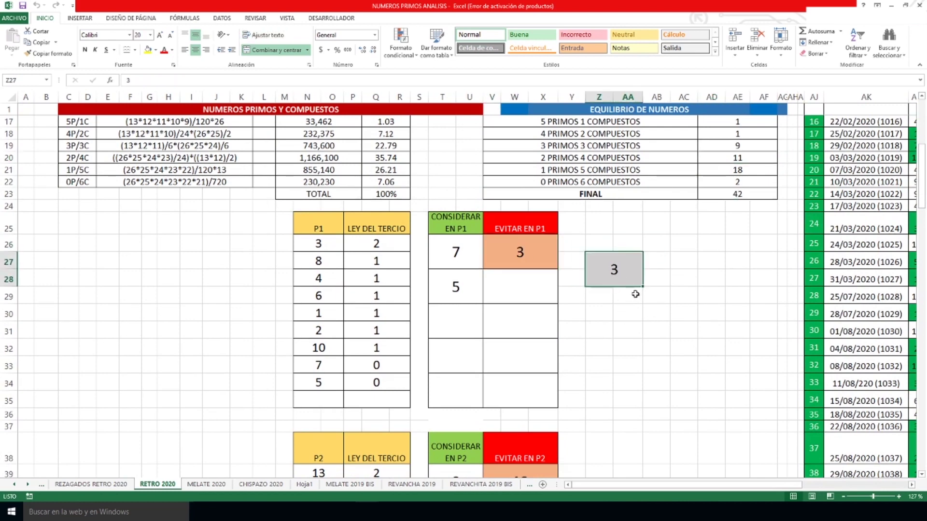
Compare the number drawn in P2 with its match in the CONSIDERAR EN P2 list.
scroll(637, 296, "down", 5)
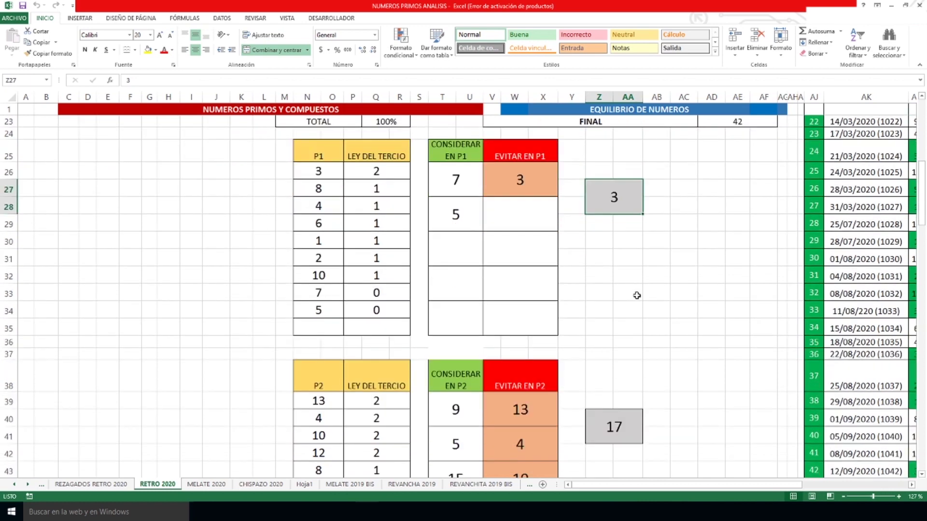
left_click(616, 279)
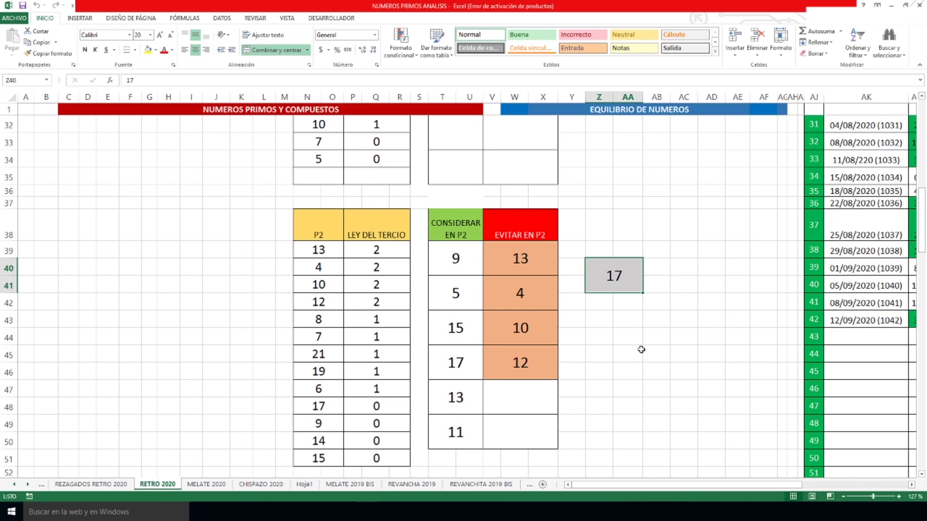
left_click(449, 368)
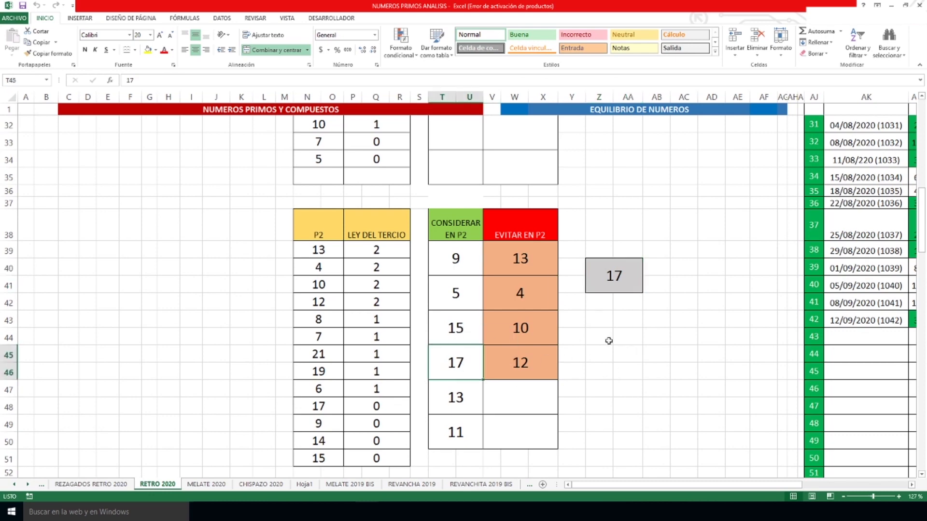
left_click(609, 279)
left_click(456, 365)
left_click(613, 284)
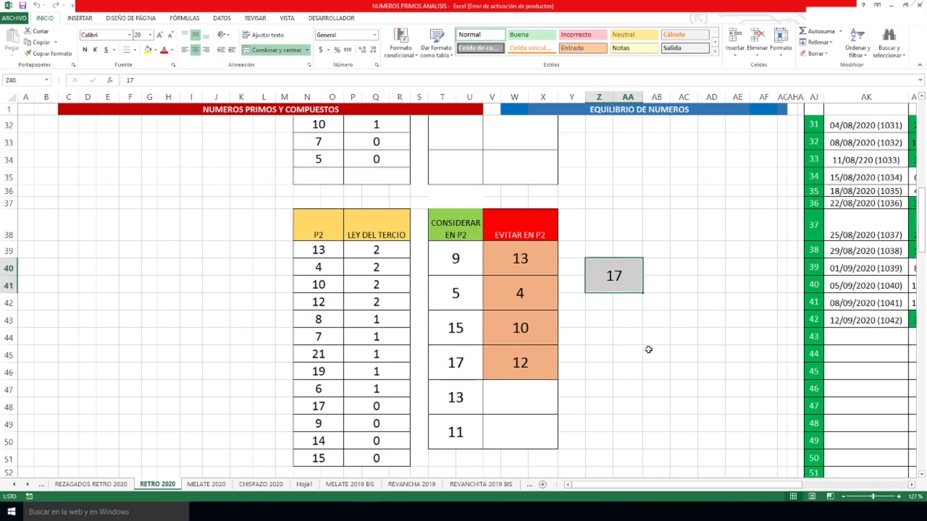
Compare the number drawn in P3 with the first entry in the EVITAR EN P3 list.
scroll(665, 332, "down", 6)
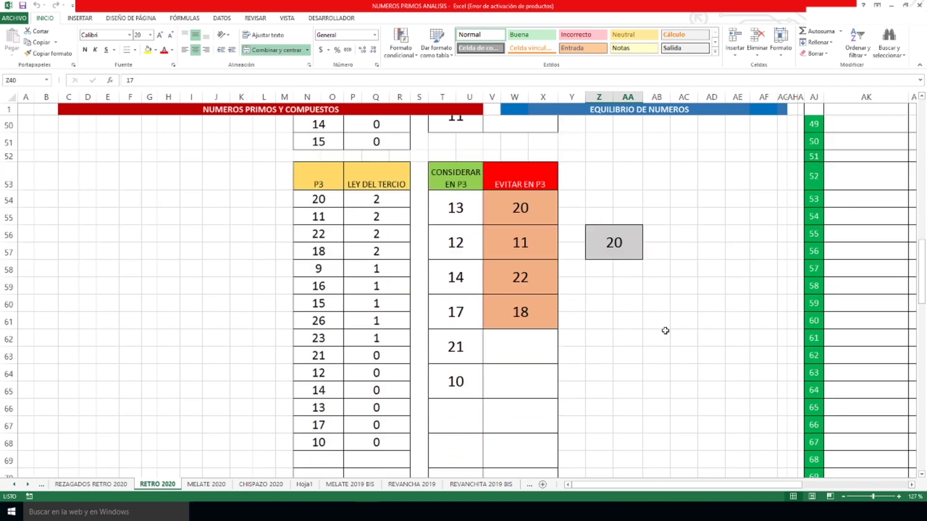
left_click(617, 244)
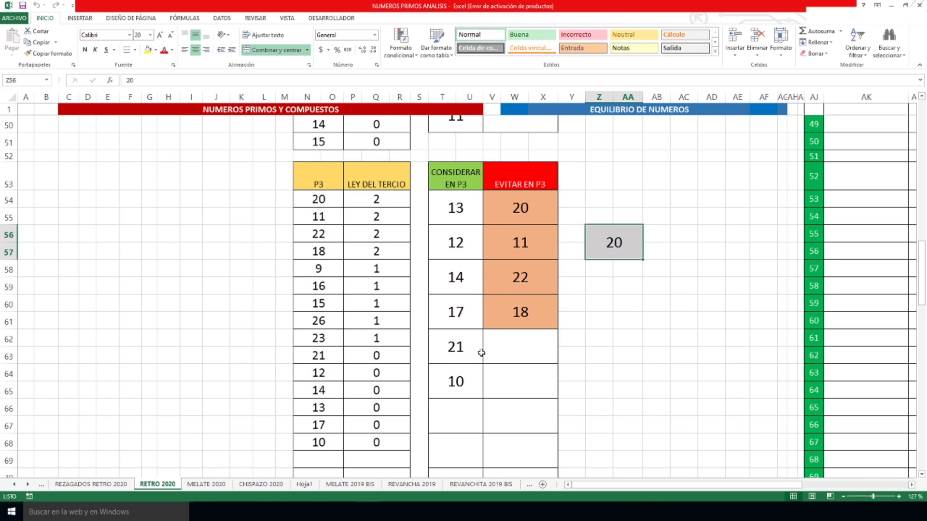
left_click(525, 210)
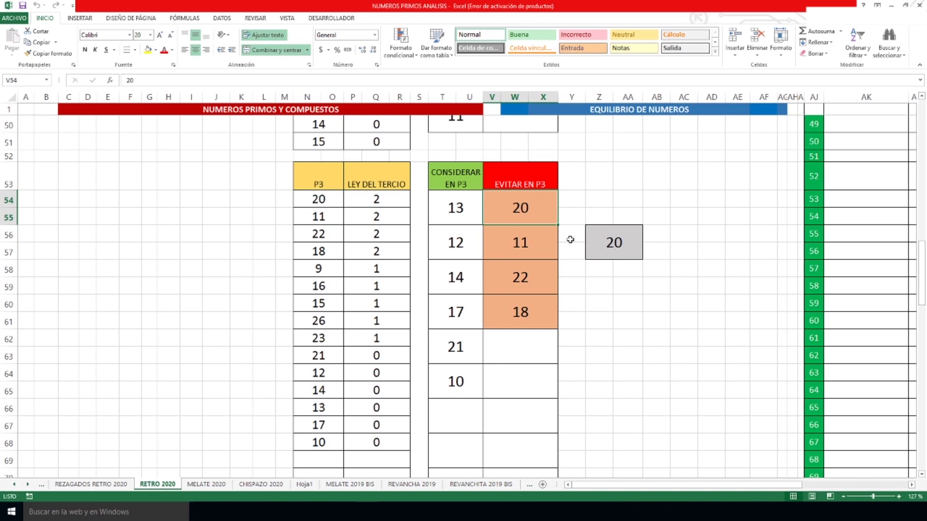
left_click(620, 247)
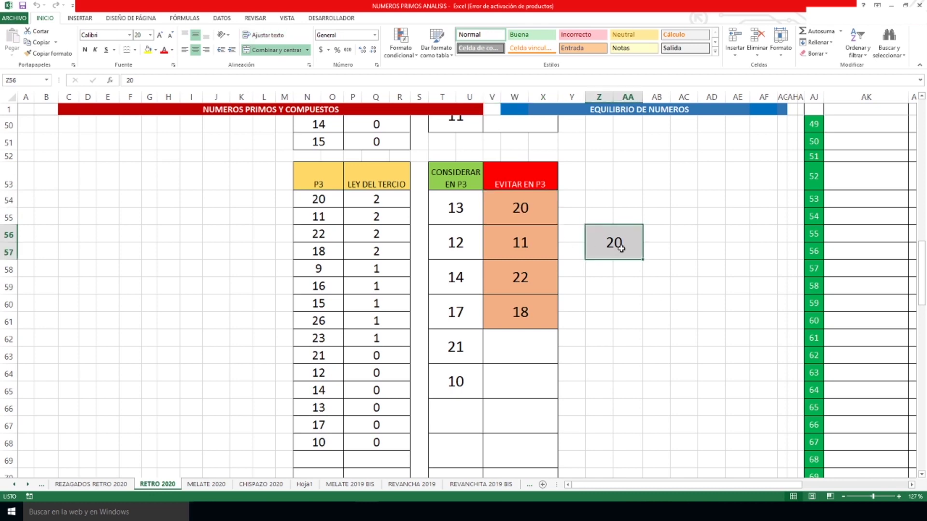
Compare the number drawn in P4 with the EVITAR EN P4 and CONSIDERAR EN P4 lists.
scroll(620, 247, "down", 7)
left_click(622, 243)
scroll(635, 271, "down", 1)
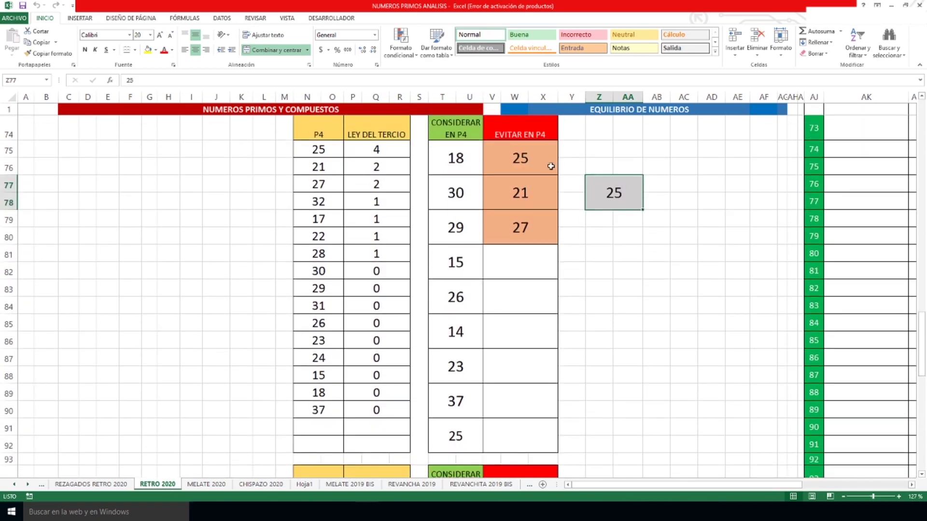
left_click(556, 167)
left_click(472, 439)
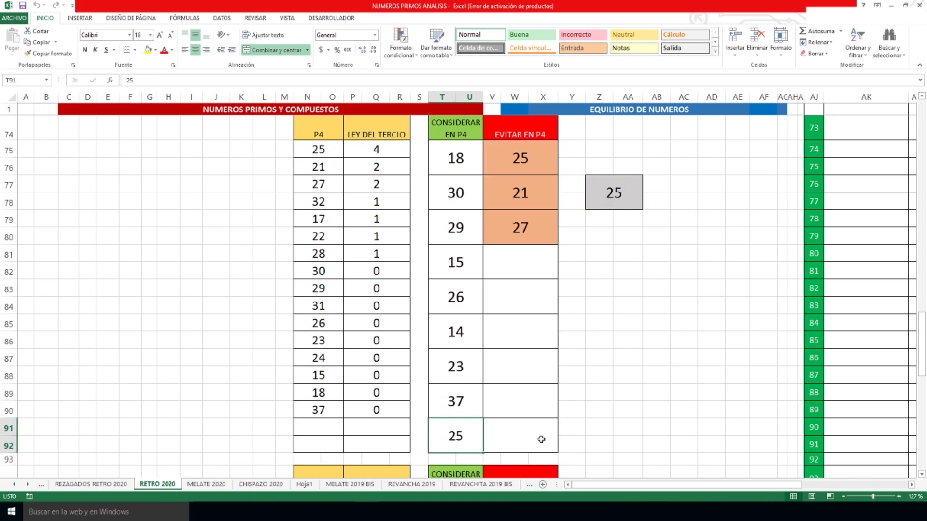
left_click(610, 192)
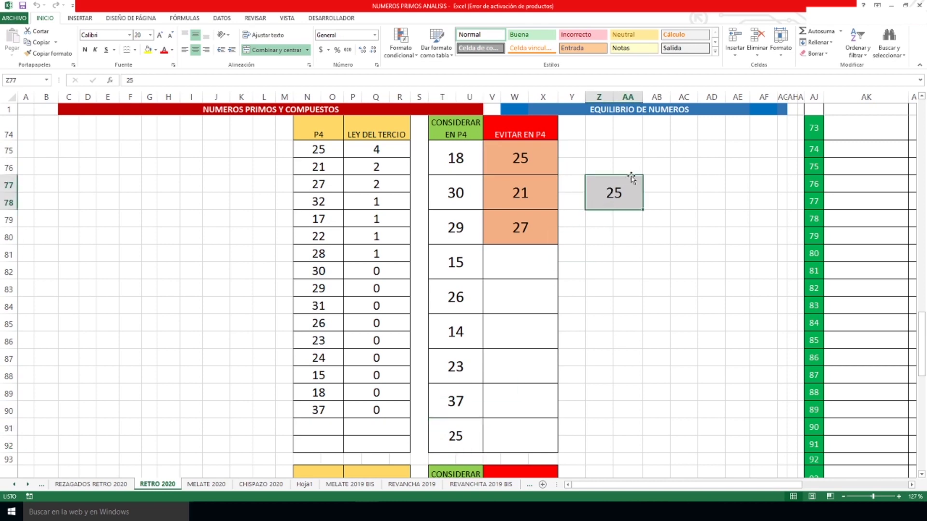
Check the number drawn in P5 against the CONSIDERAR EN P5 list and the P5 LEY DEL TERCIO table.
scroll(633, 177, "down", 6)
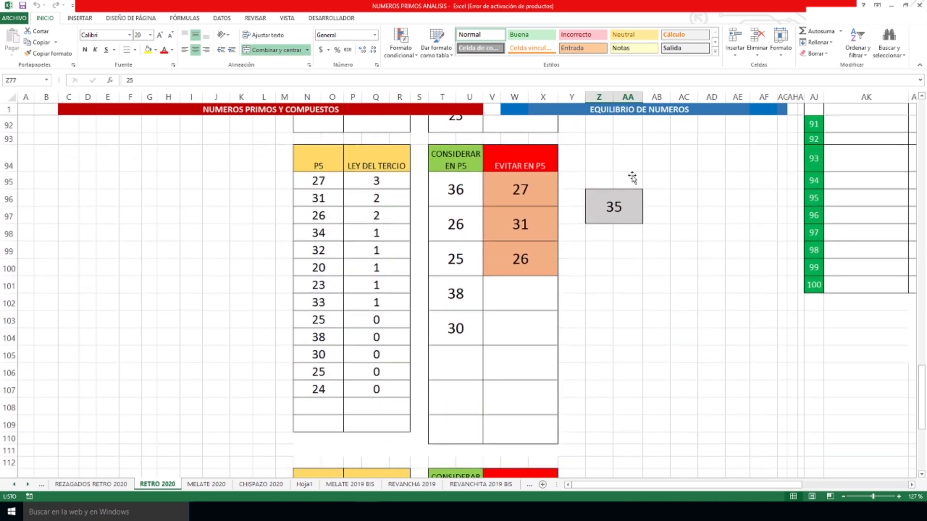
left_click(616, 203)
left_click_drag(459, 181, 458, 331)
left_click_drag(317, 183, 377, 389)
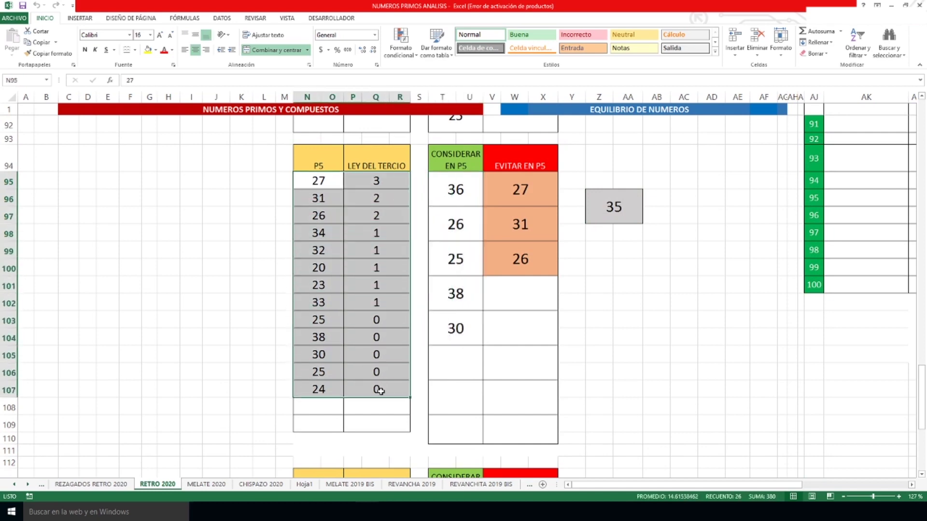
left_click(612, 212)
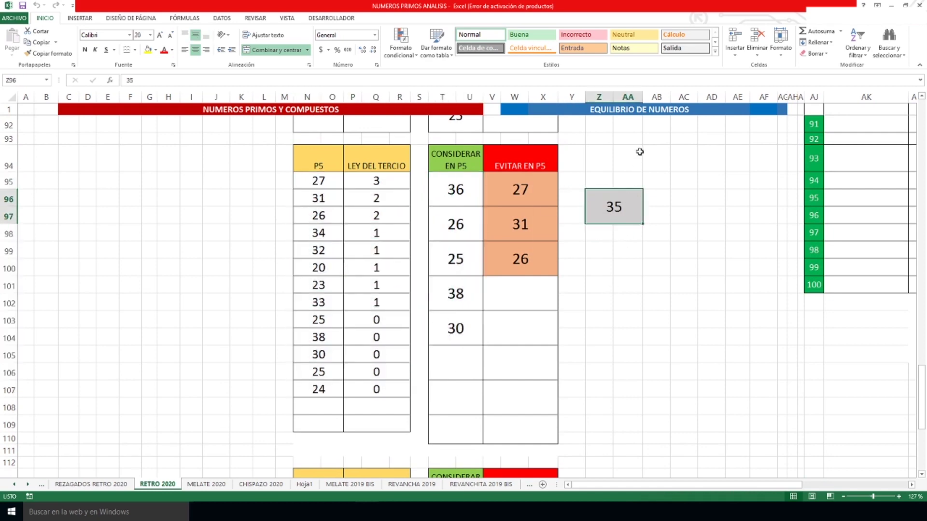
Compare the number drawn in P6 with the first entry in the CONSIDERAR EN P6 list.
scroll(653, 175, "down", 5)
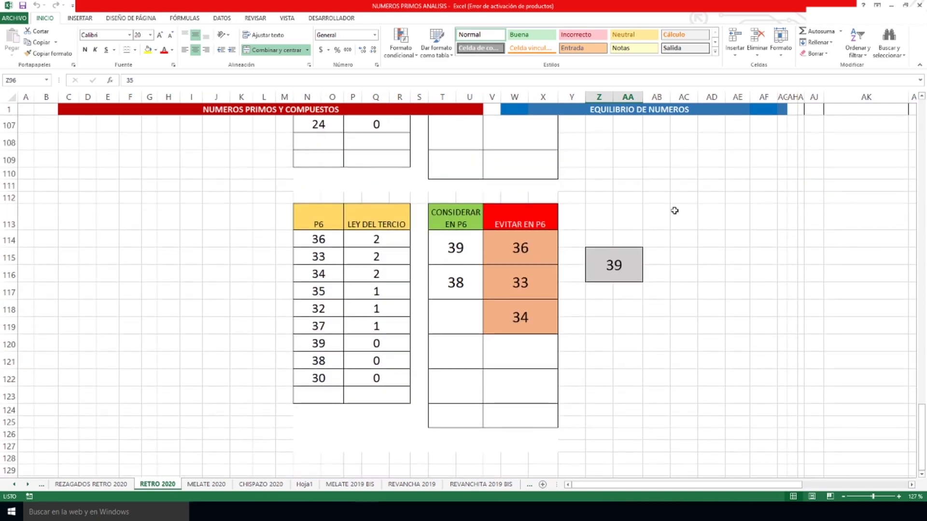
left_click(621, 272)
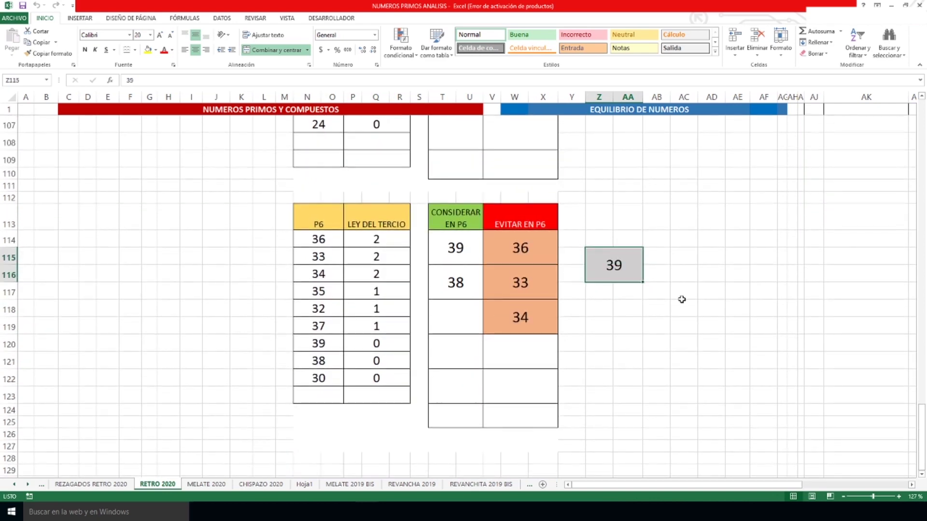
left_click(461, 251)
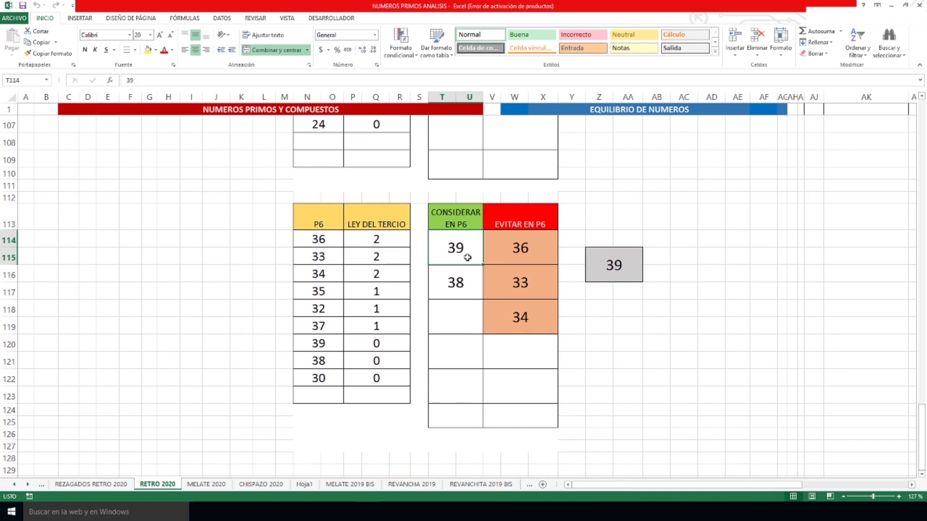
Open the REZAGADOS RETRO 2020 sheet and review the highlighted numbers in the NUMEROS COMBINABLES table.
scroll(565, 307, "up", 5)
scroll(565, 308, "up", 20)
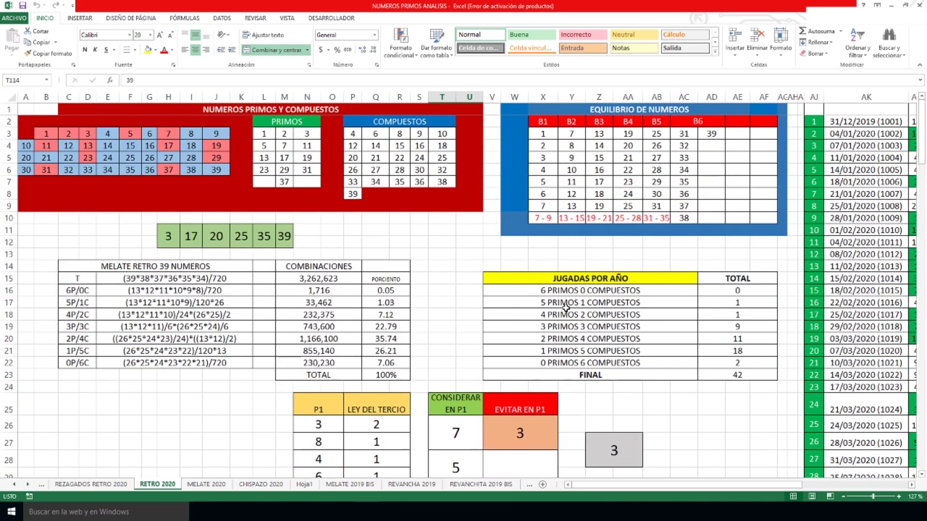
left_click(81, 485)
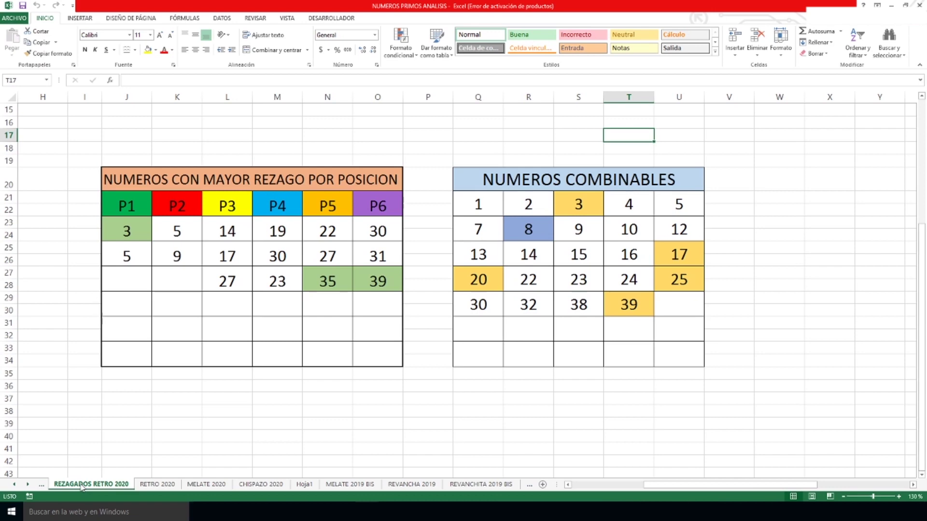
left_click(584, 208)
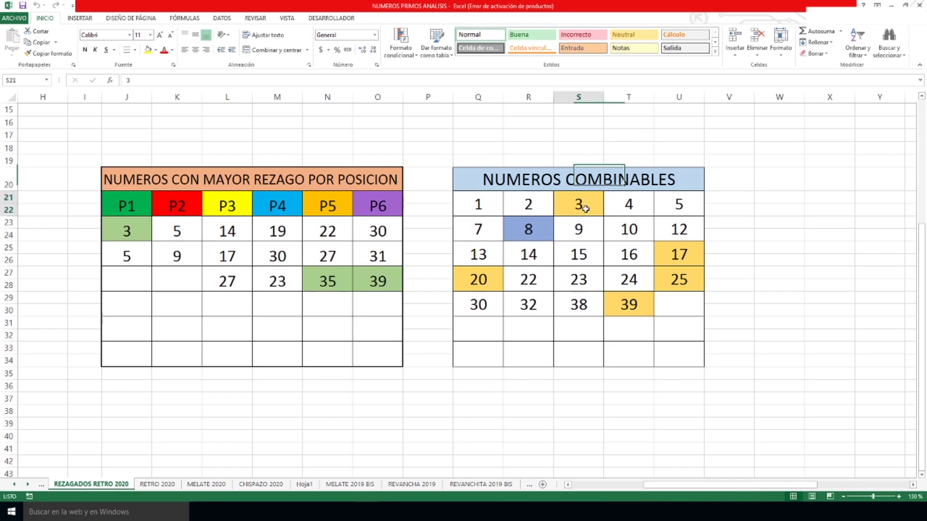
left_click(676, 255)
left_click(668, 280)
left_click(628, 303)
left_click(476, 280)
left_click(530, 231)
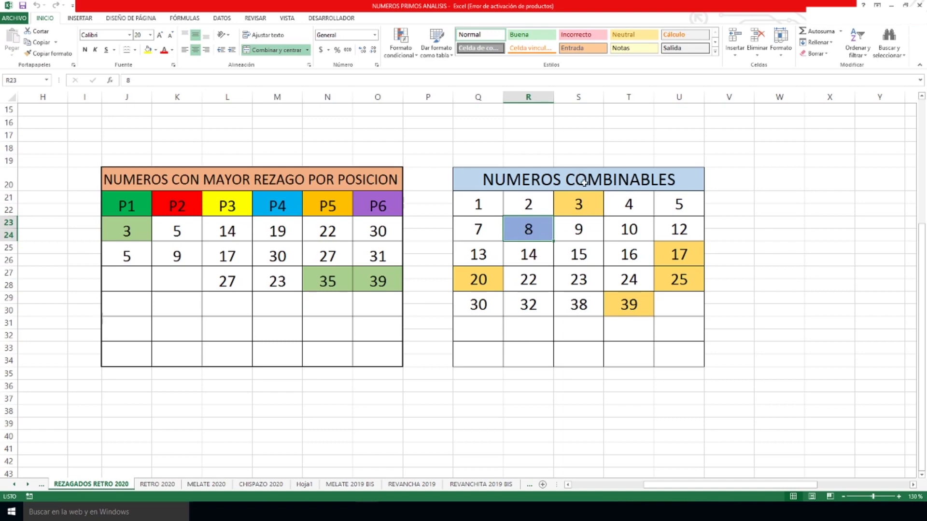
Recheck the orange-highlighted combinable numbers in ascending order, ending with the blue-highlighted one.
left_click(583, 201)
left_click(676, 252)
left_click(489, 292)
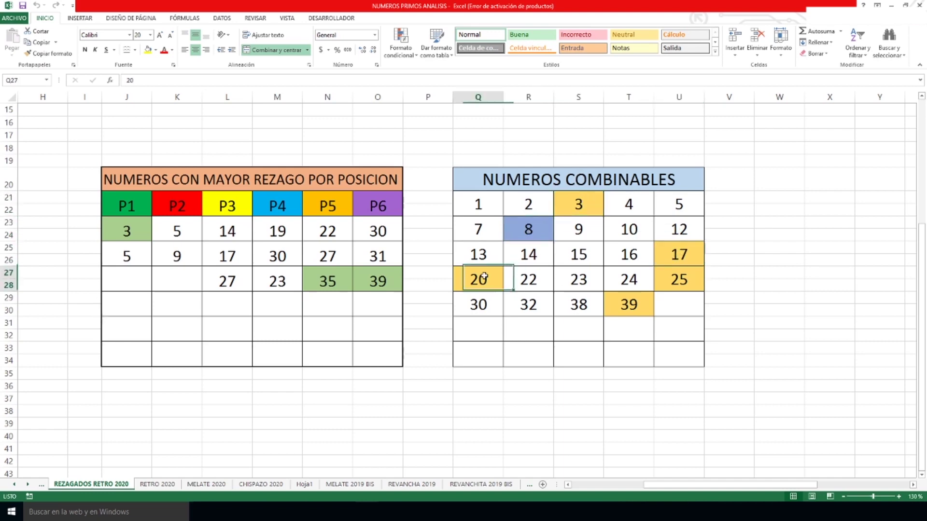
left_click(685, 283)
left_click(647, 301)
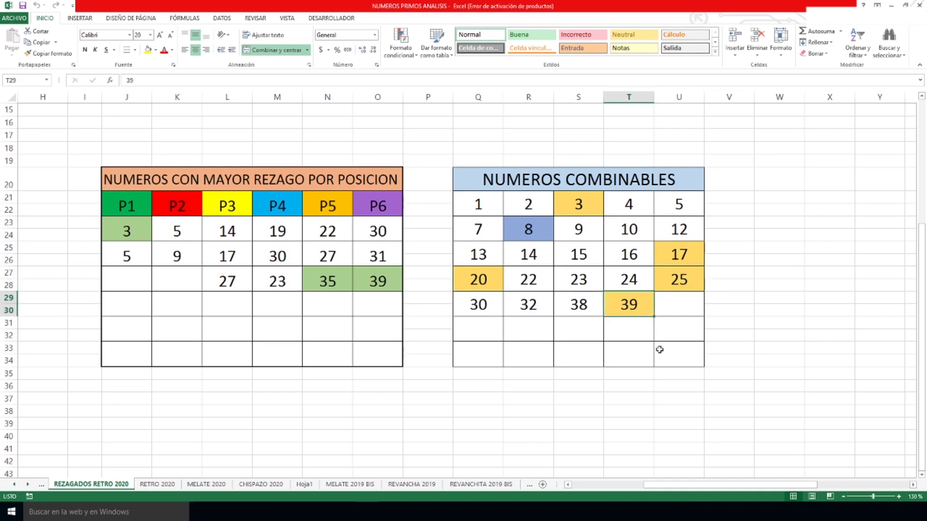
left_click(537, 234)
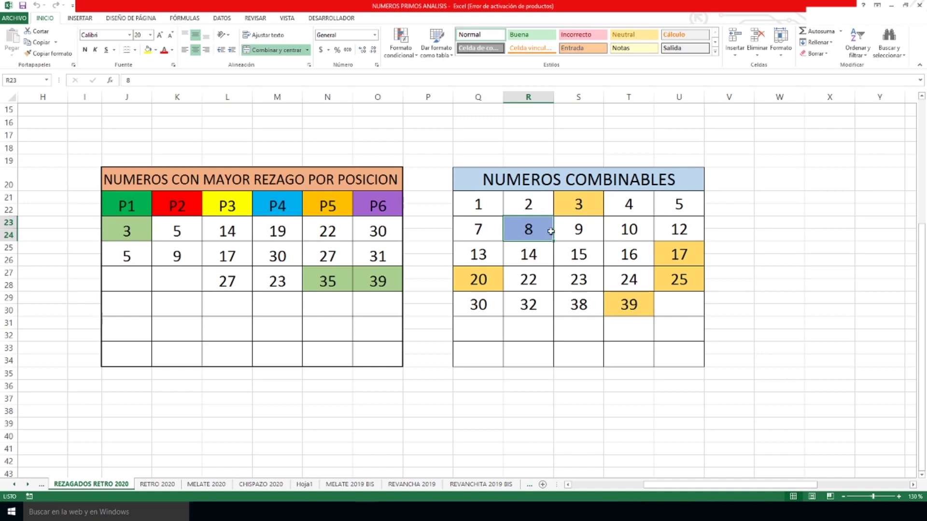
Review the green-highlighted numbers for P1, P5 and P6 in the NUMEROS CON MAYOR REZAGO POR POSICION table.
left_click(238, 182)
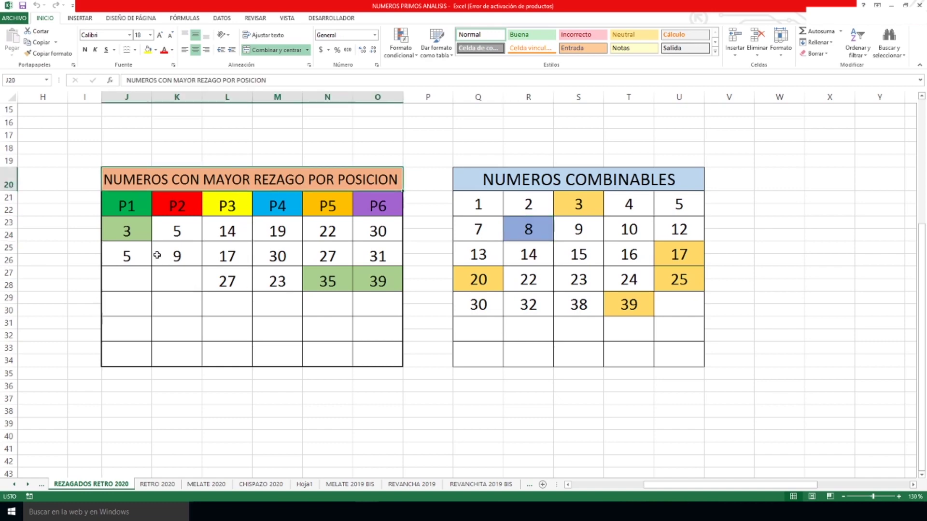
left_click(130, 231)
left_click(320, 279)
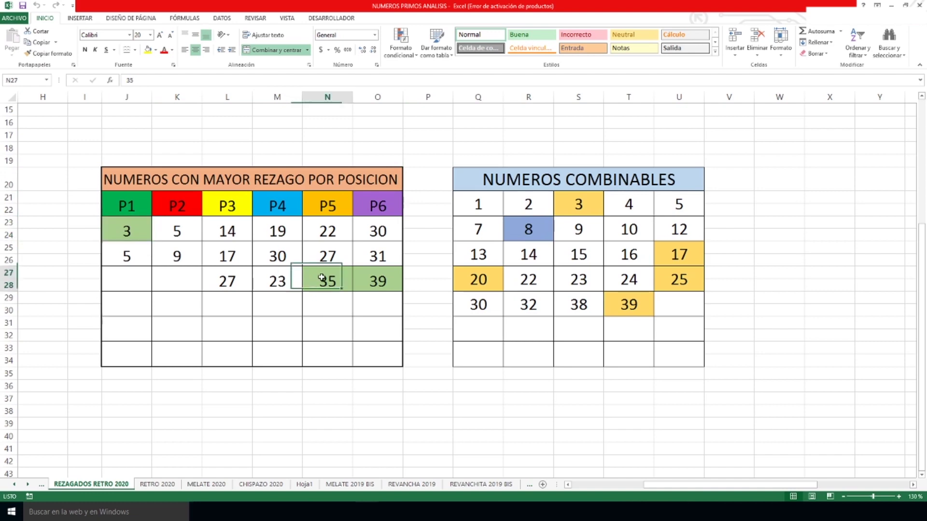
left_click(374, 281)
left_click(331, 282)
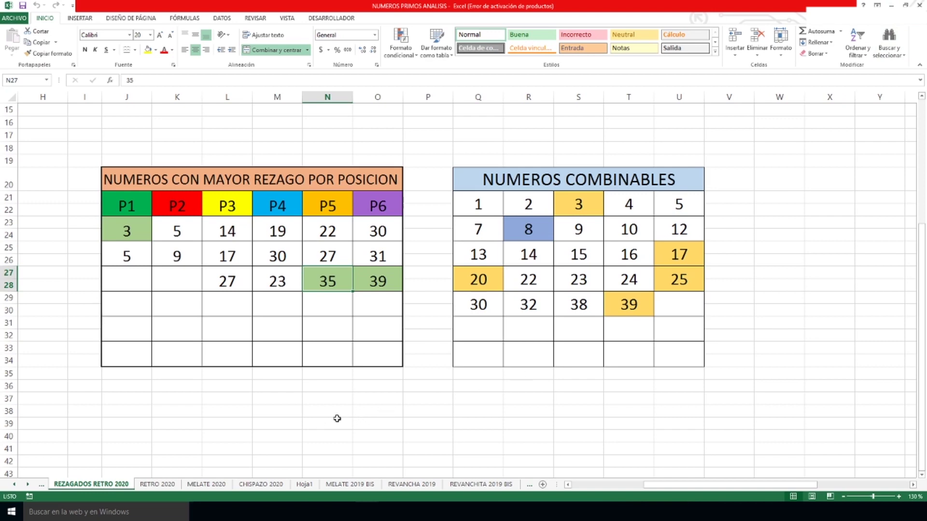
left_click(638, 178)
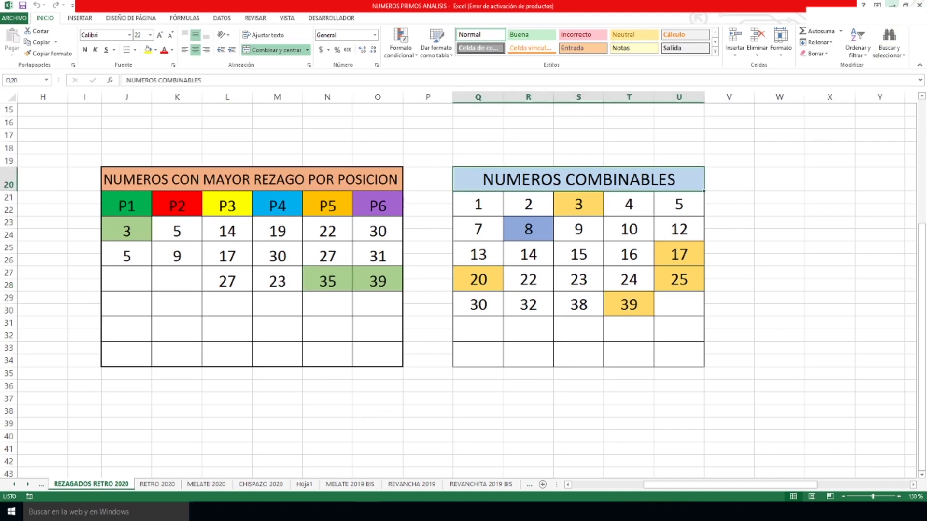
Switch to the NUMEROS PRIMOS PRONOSTICO workbook and check draw 1042's prime numbers and its composite/prime classification on the RETRO 2020 sheet.
left_click(891, 5)
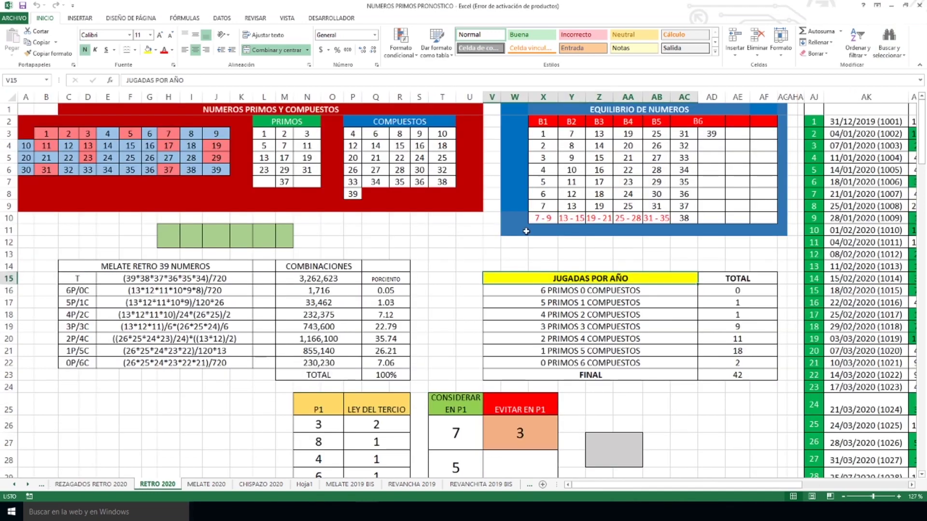
left_click_drag(640, 484, 752, 481)
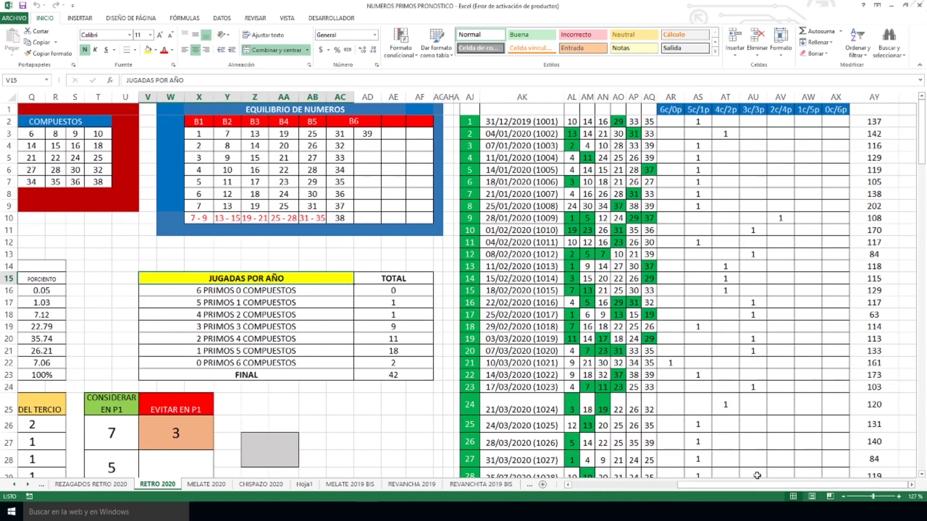
scroll(674, 297, "down", 8)
scroll(673, 298, "up", 1)
scroll(673, 298, "down", 1)
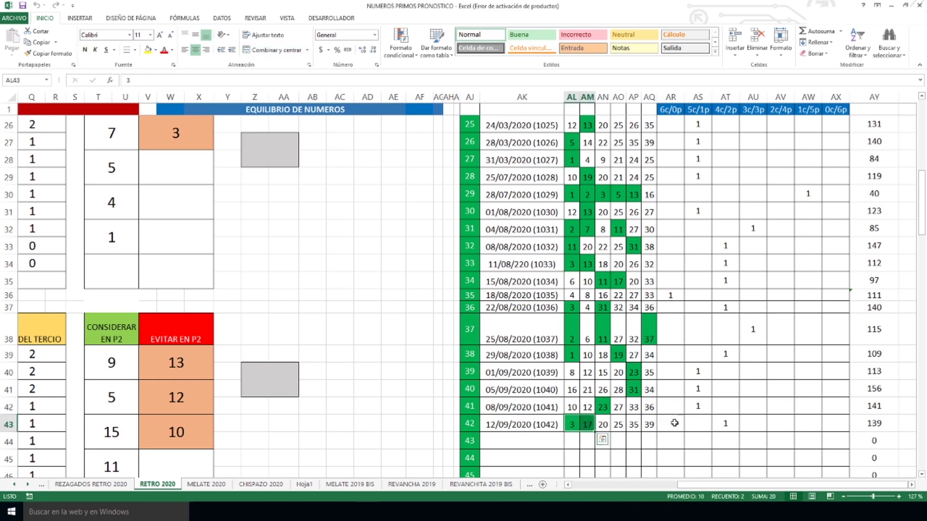
left_click(724, 423)
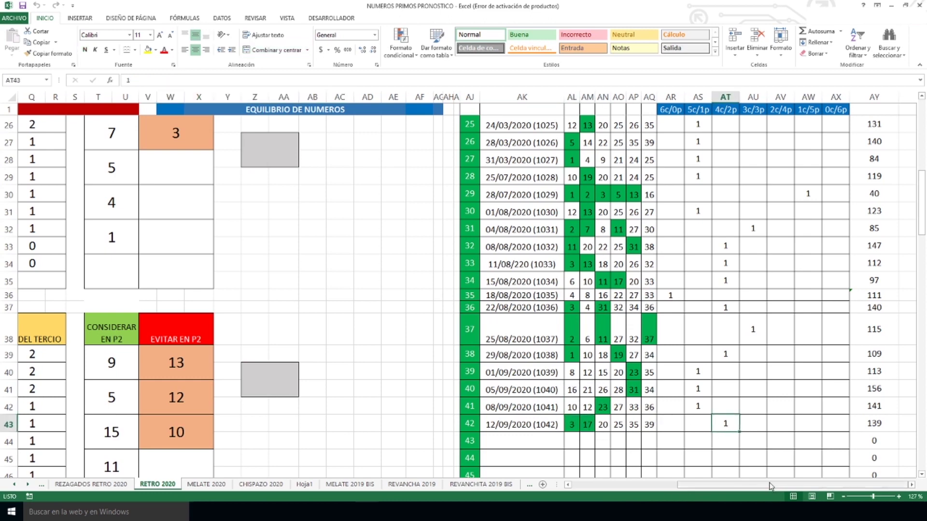
Check the yearly total for 2 PRIMOS 4 COMPUESTOS in the JUGADAS POR AÑO table.
scroll(694, 414, "left", 5)
scroll(693, 414, "up", 8)
scroll(694, 414, "left", 1)
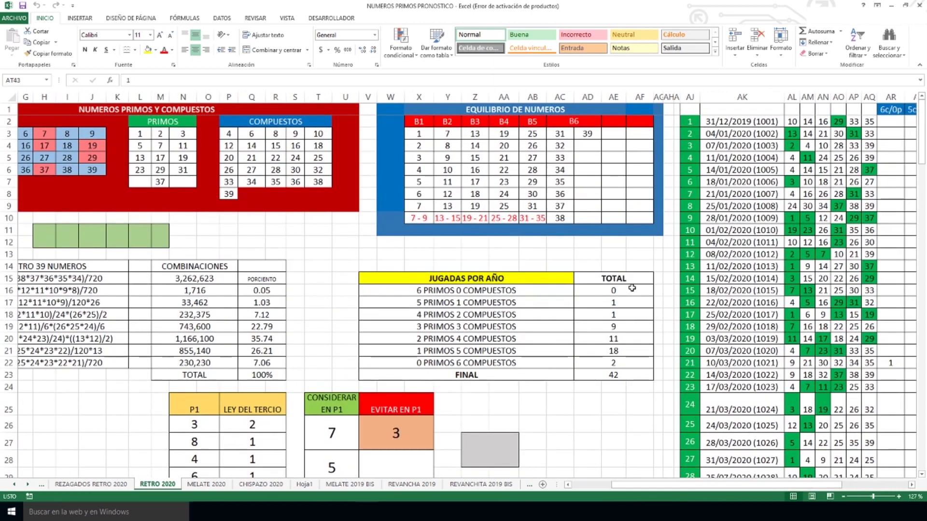
left_click(622, 339)
left_click_drag(695, 484, 647, 484)
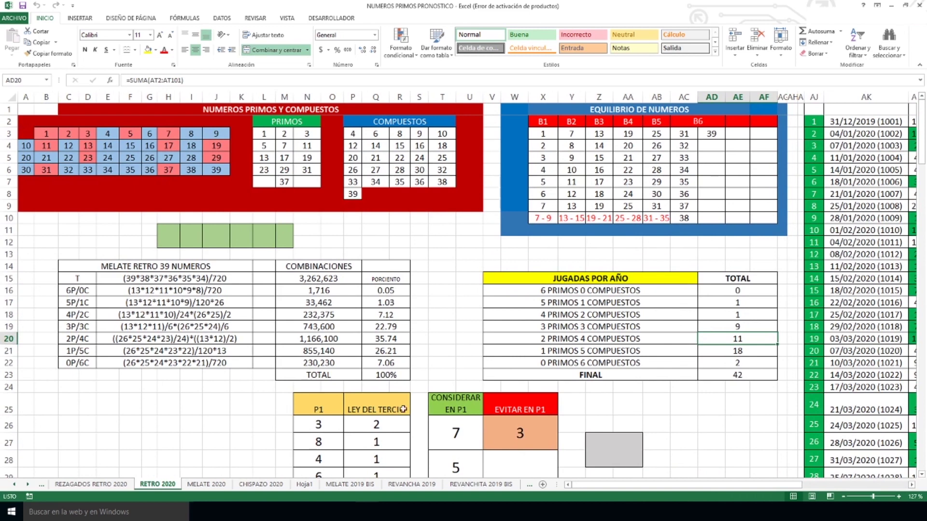
Compare the 3P/3C, 2P/4C and 1P/5C combinations across the MELATE RETRO 39 NUMEROS and JUGADAS POR AÑO tables, including their percentages.
left_click(82, 327)
left_click_drag(82, 328, 737, 348)
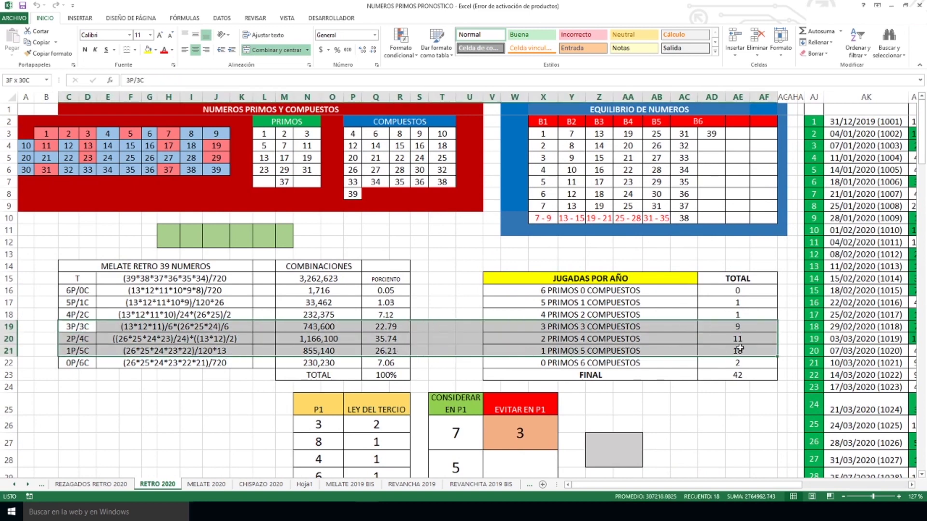
left_click(558, 351)
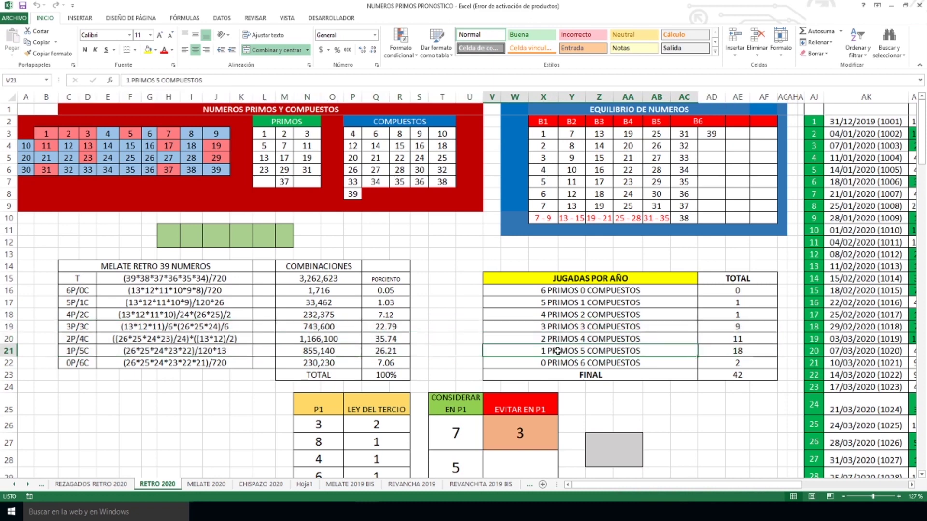
left_click(560, 339)
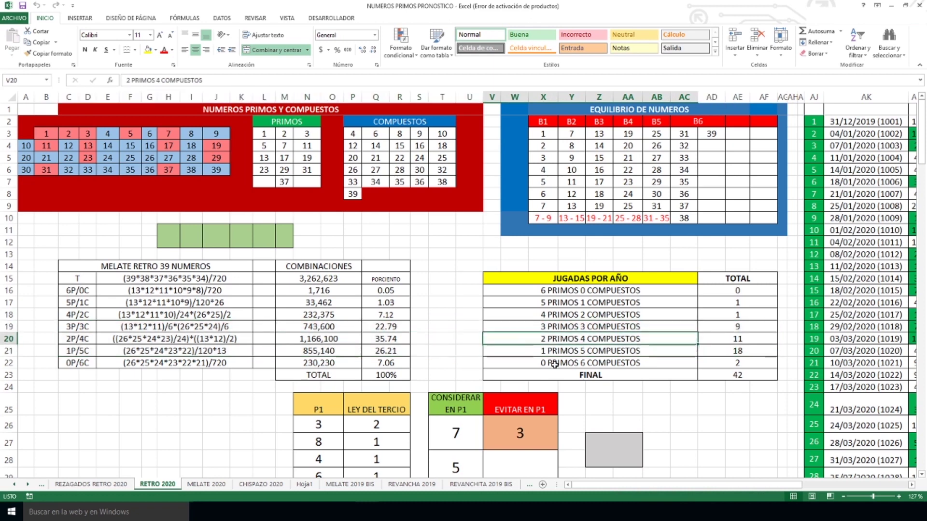
left_click(560, 327)
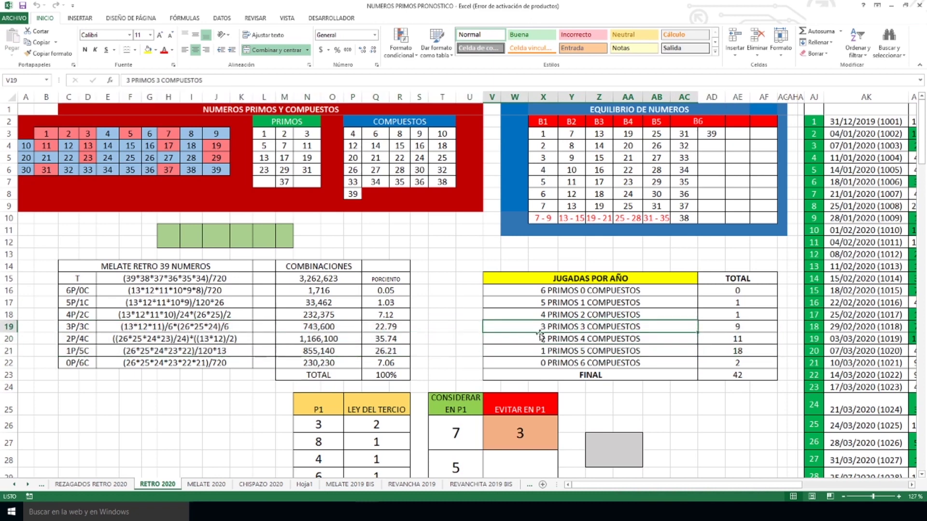
left_click_drag(386, 326, 392, 348)
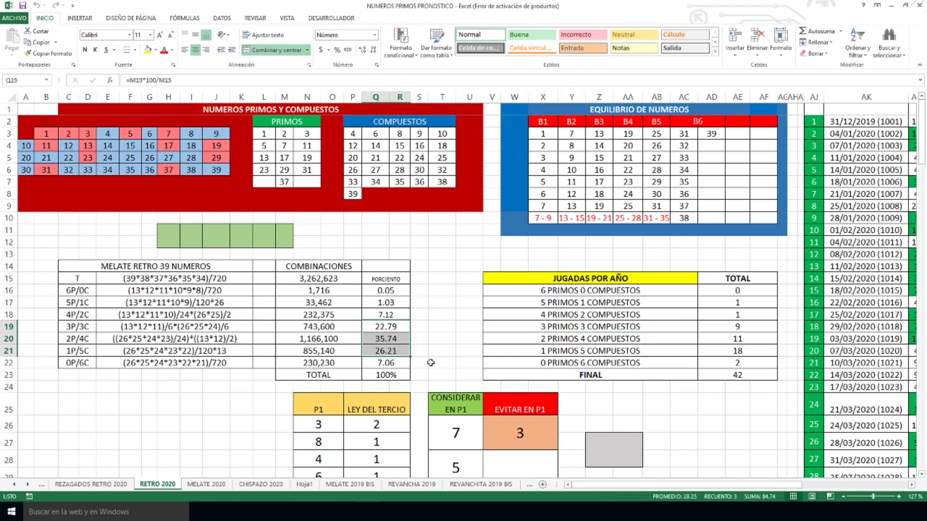
Review each number in the CONSIDERAR EN P1 list, from 7 down to 1.
scroll(683, 267, "down", 4)
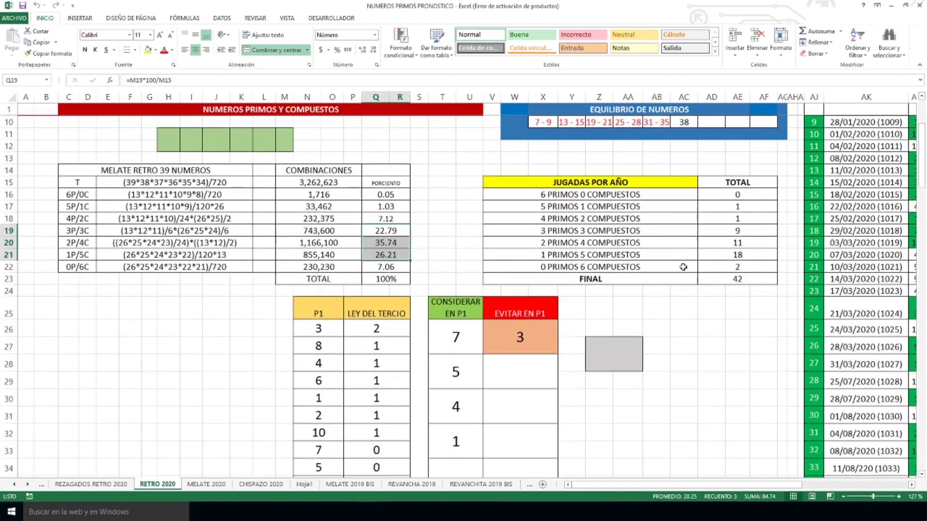
scroll(682, 267, "down", 1)
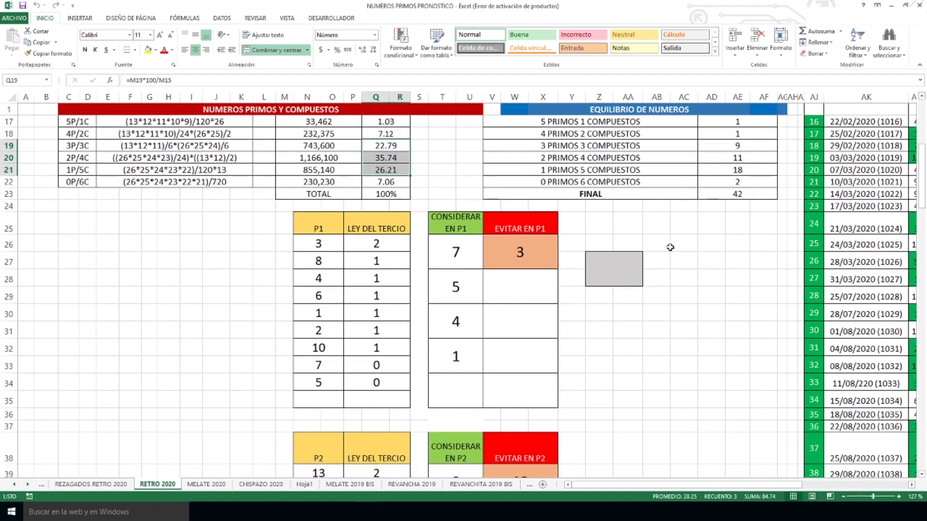
scroll(670, 248, "down", 1)
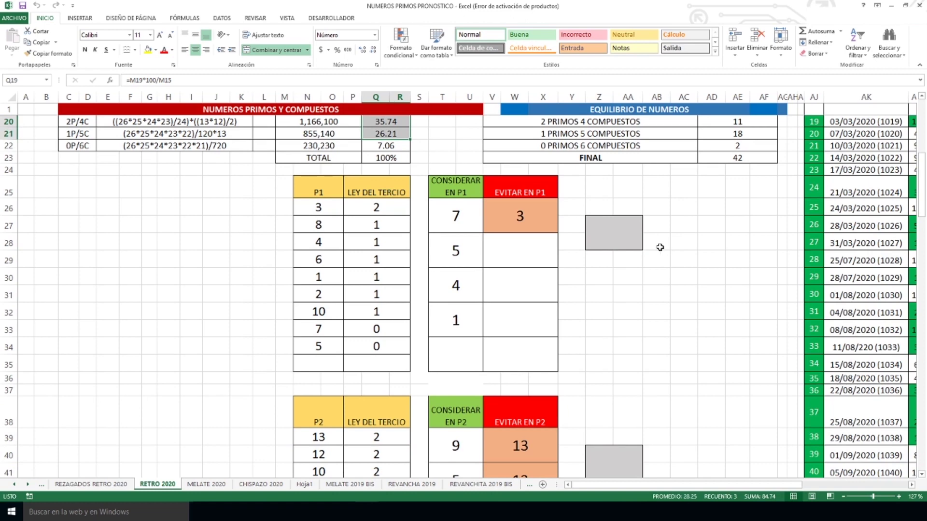
left_click(453, 217)
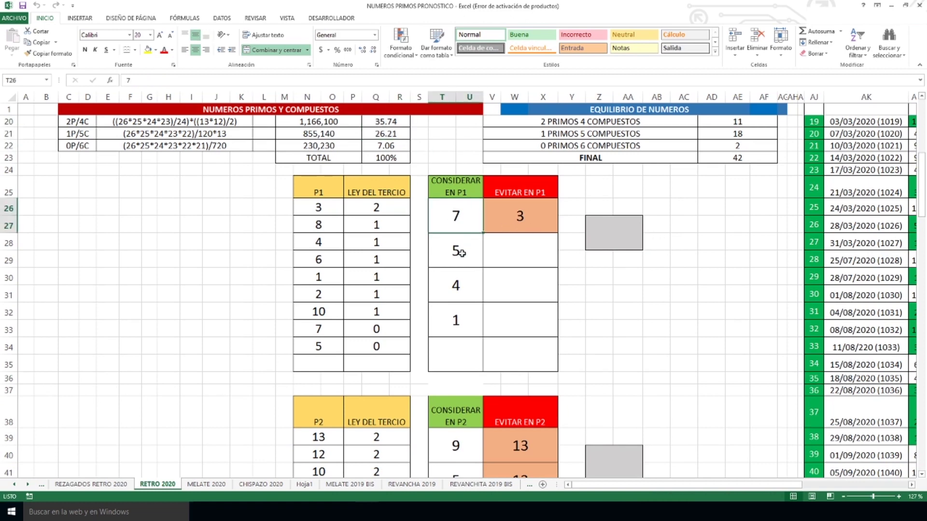
left_click(461, 251)
left_click(461, 279)
left_click(473, 323)
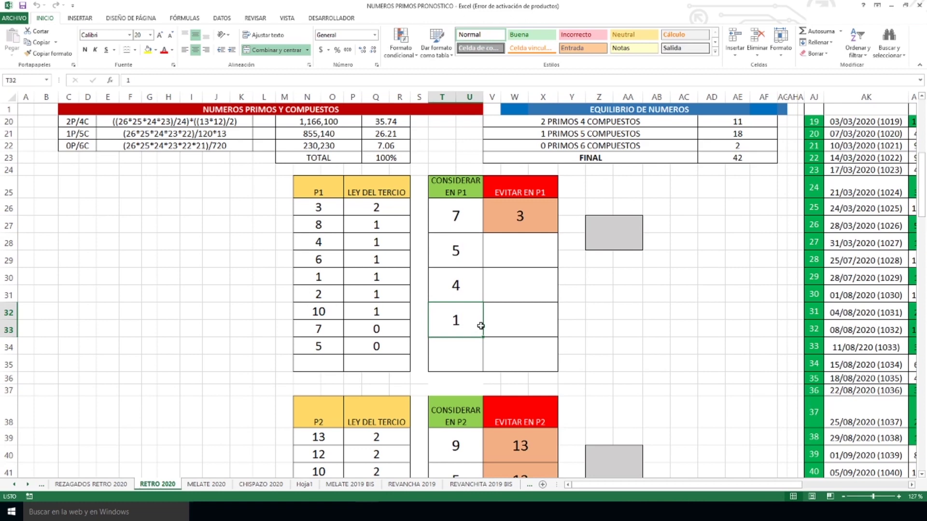
Check the EVITAR EN P1 number against its count in the P1 LEY DEL TERCIO table.
left_click(535, 213)
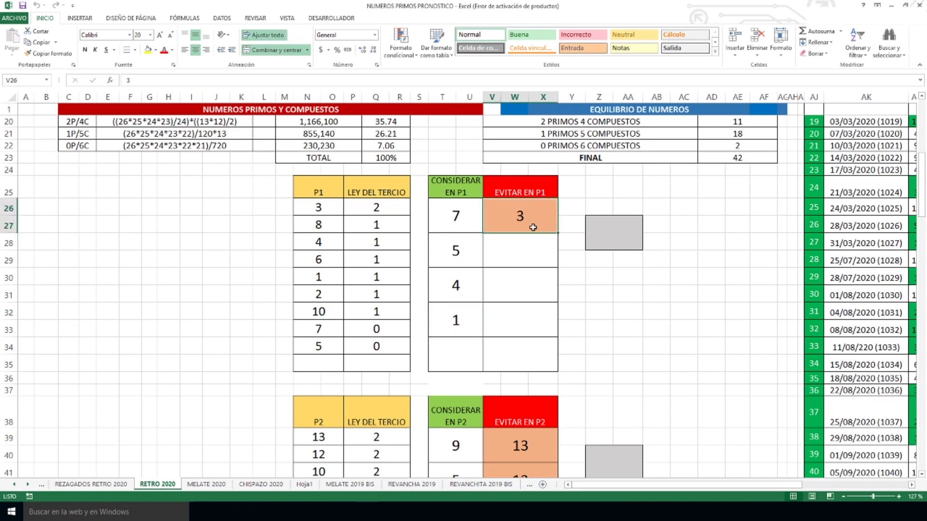
left_click(383, 208)
left_click(543, 214)
Review each number in the CONSIDERAR EN P2 list in order, from 9 through 14.
scroll(519, 220, "down", 4)
scroll(520, 222, "down", 1)
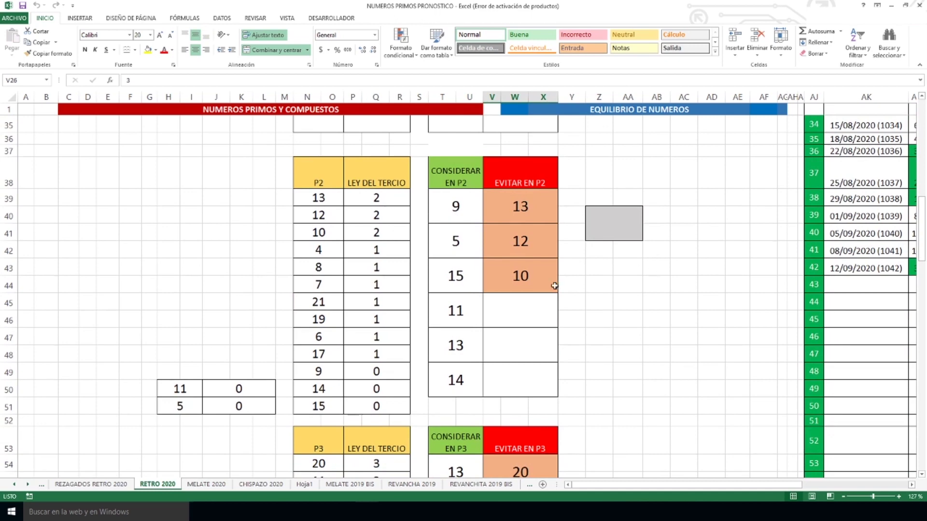
left_click(464, 211)
left_click(463, 248)
left_click(461, 275)
left_click(460, 310)
left_click(461, 345)
left_click(463, 385)
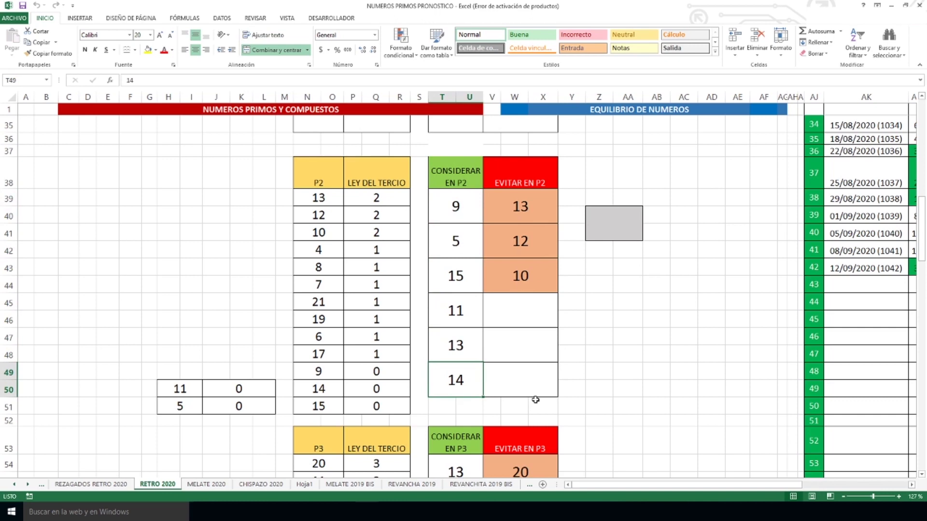
Compare the EVITAR EN P2 numbers 13, 12 and 10 with their rows in the P2 LEY DEL TERCIO table.
left_click(526, 212)
left_click(525, 233)
left_click(524, 276)
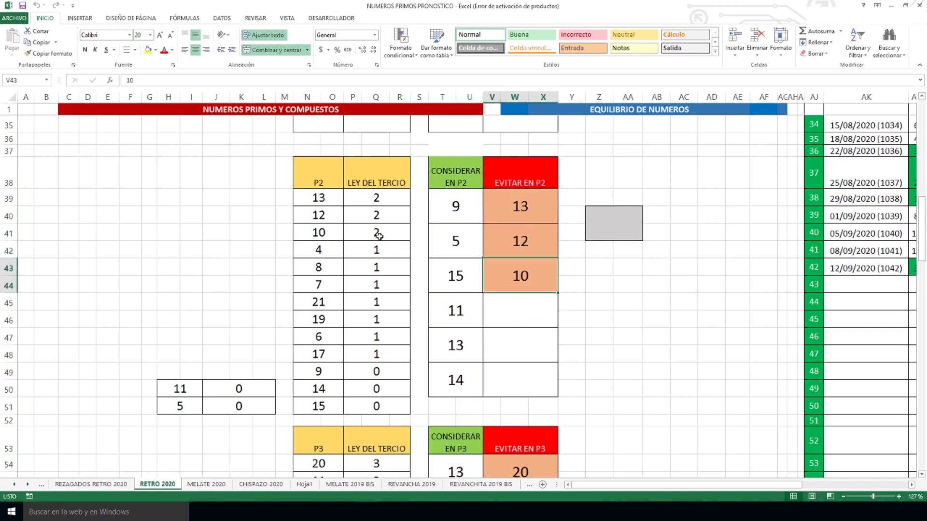
left_click_drag(340, 200, 382, 236)
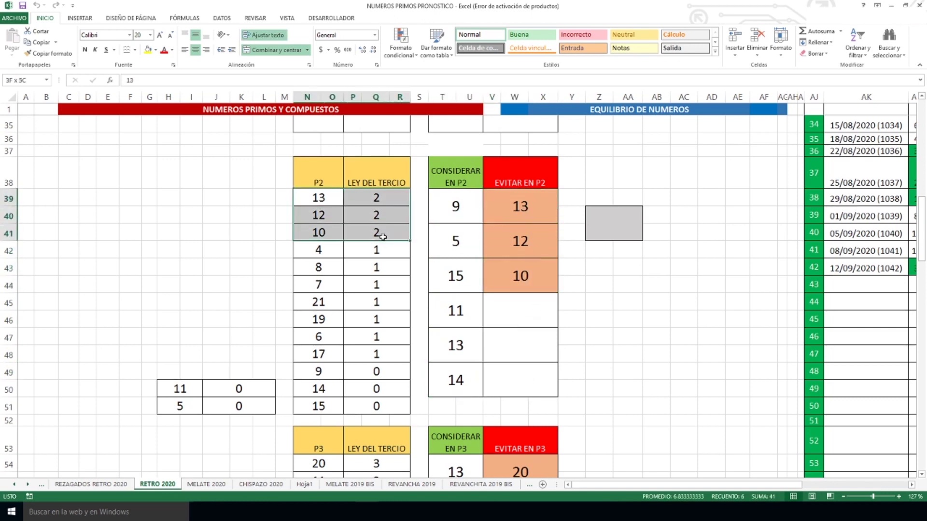
left_click(568, 268)
Recheck the full CONSIDERAR and EVITAR EN P2 lists against the remaining P2 LEY DEL TERCIO rows, including the separate rows for 11 and 5.
left_click_drag(457, 212, 461, 379)
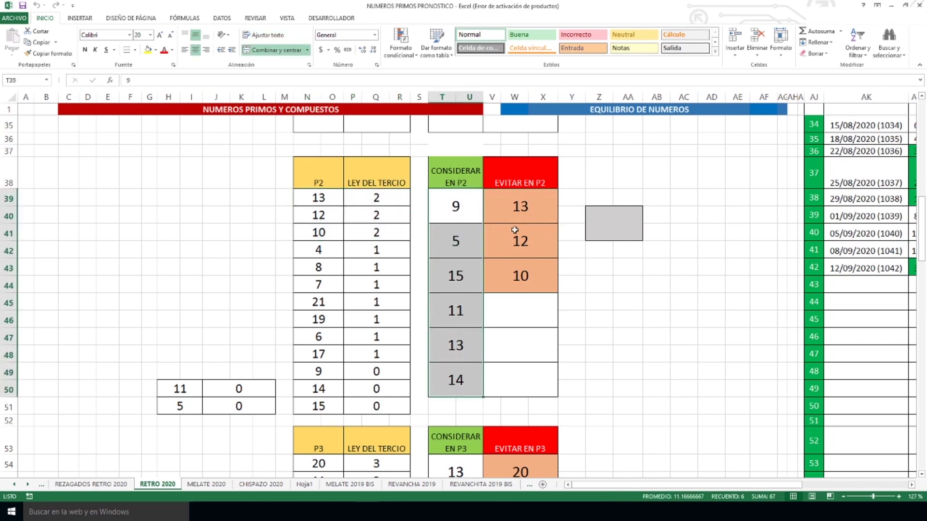
left_click_drag(524, 207, 521, 269)
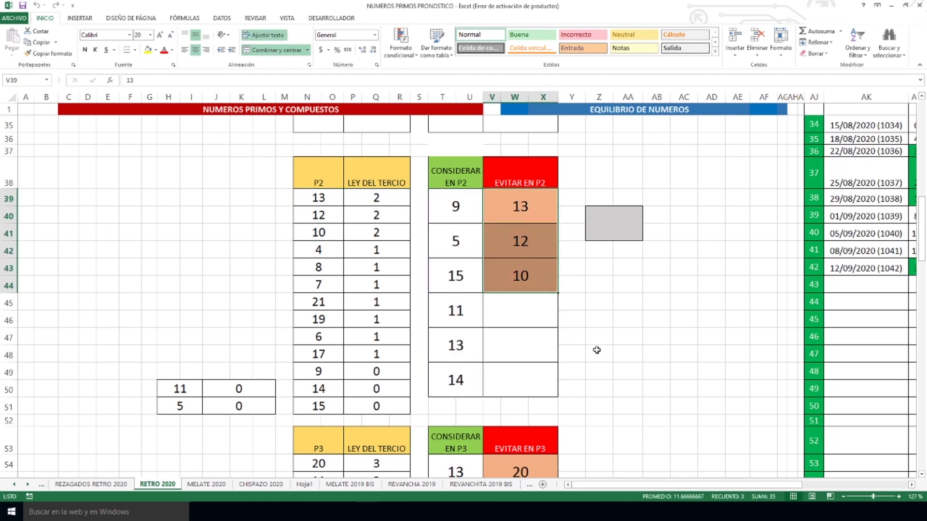
left_click_drag(317, 250, 376, 405)
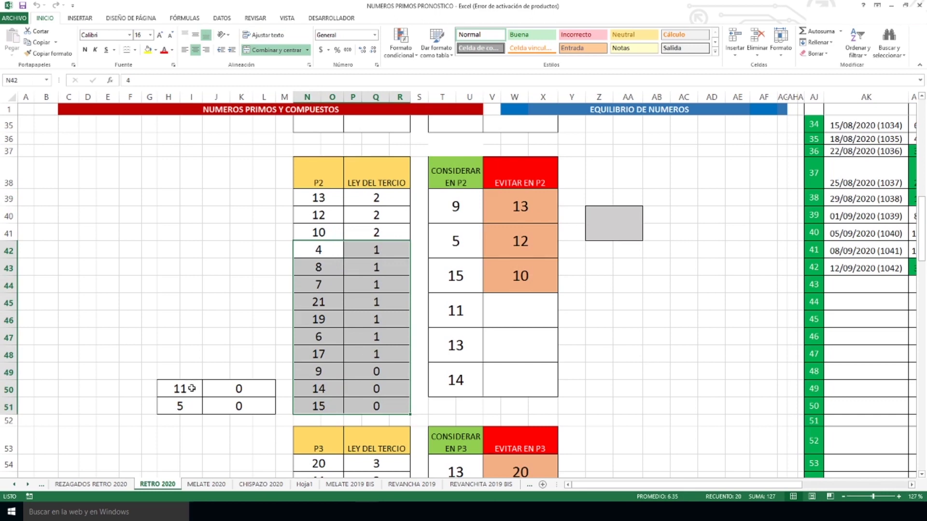
left_click_drag(189, 384, 249, 406)
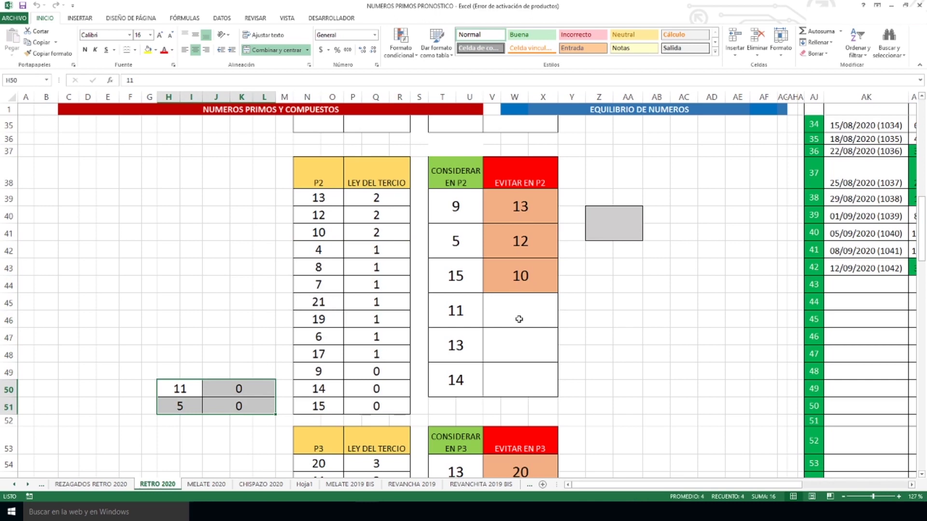
left_click(626, 225)
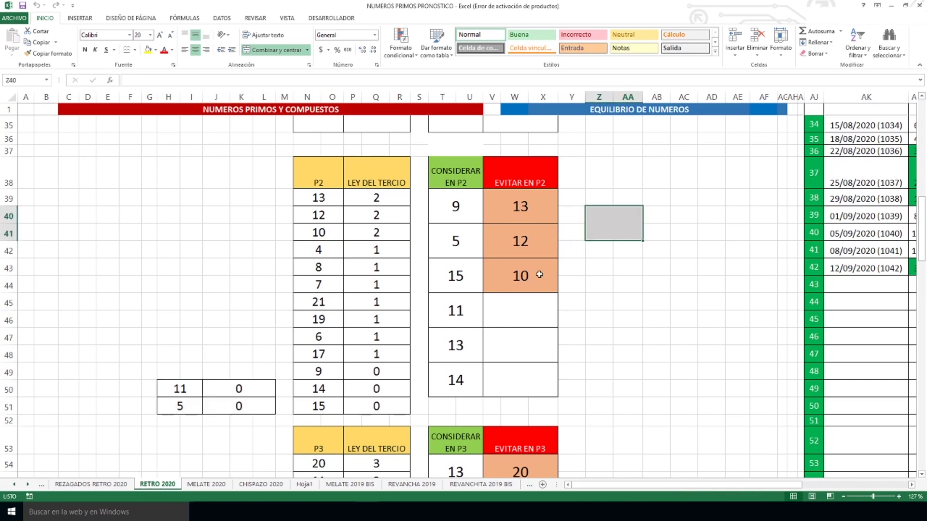
Review the numbers in the CONSIDERAR EN P3 list in order, from 13 through 10.
scroll(568, 229, "down", 5)
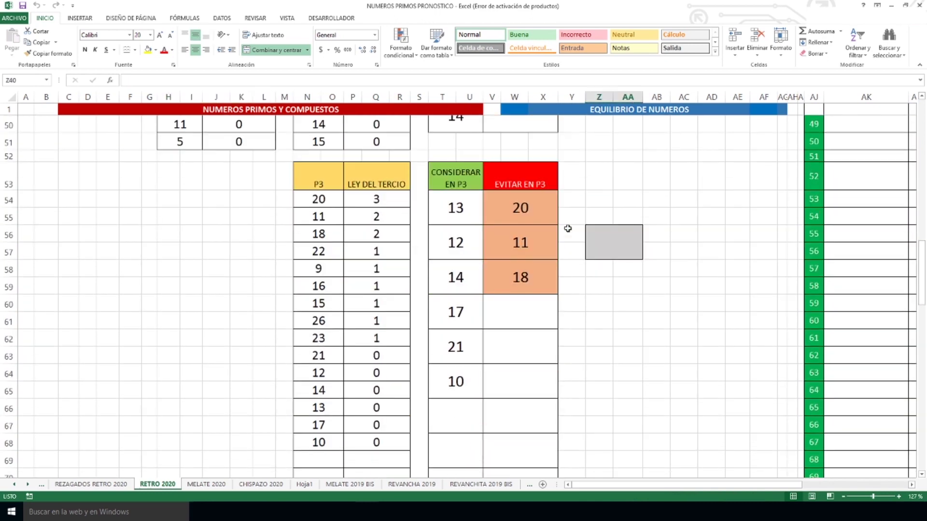
scroll(568, 229, "down", 1)
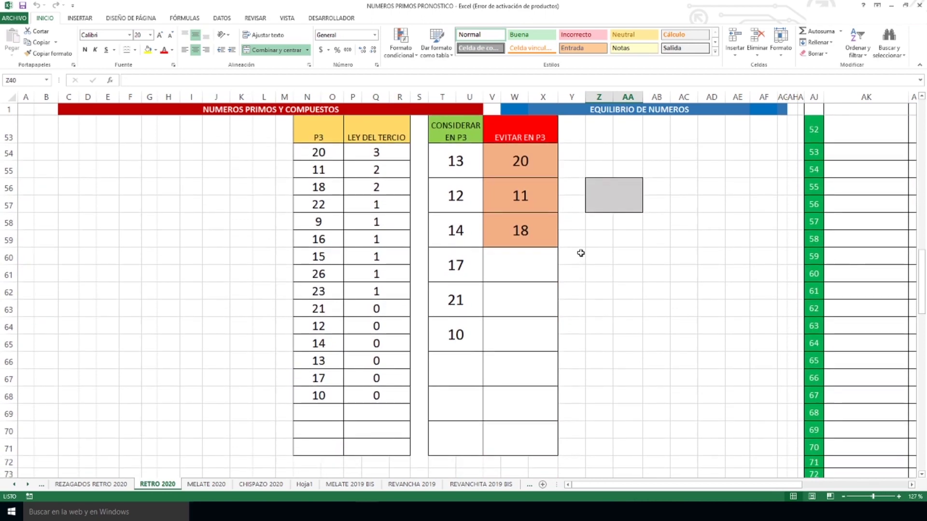
left_click(458, 193)
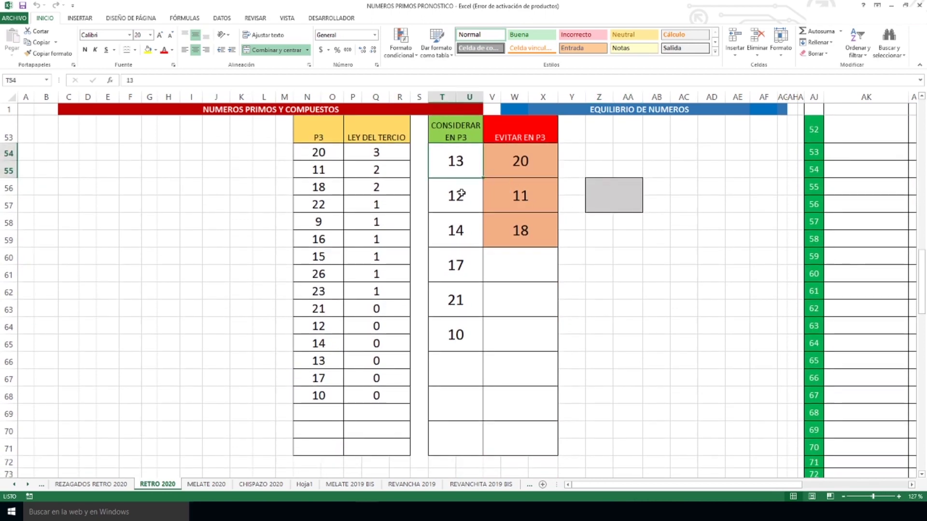
left_click(462, 228)
left_click(463, 265)
left_click(459, 300)
left_click(462, 328)
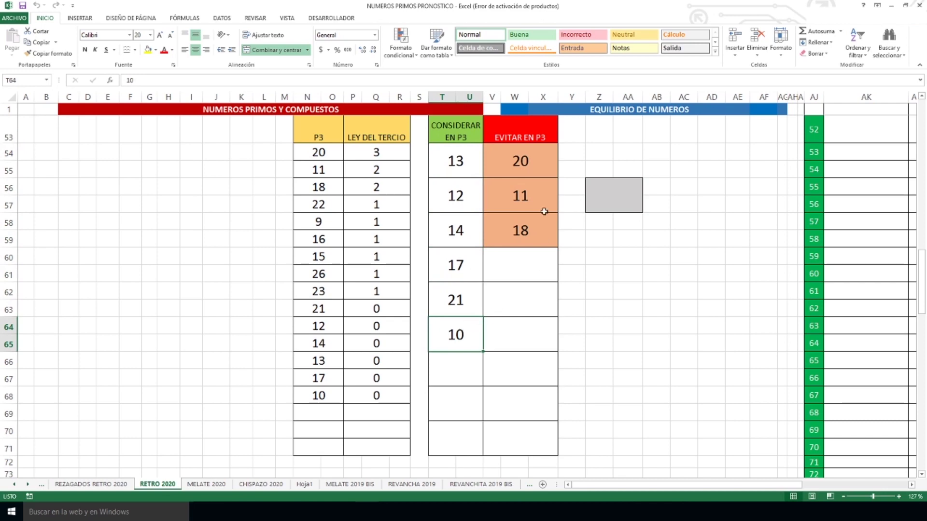
Review the numbers 20, 11 and 18 in the EVITAR EN P3 list.
left_click(525, 163)
left_click(526, 190)
left_click(527, 229)
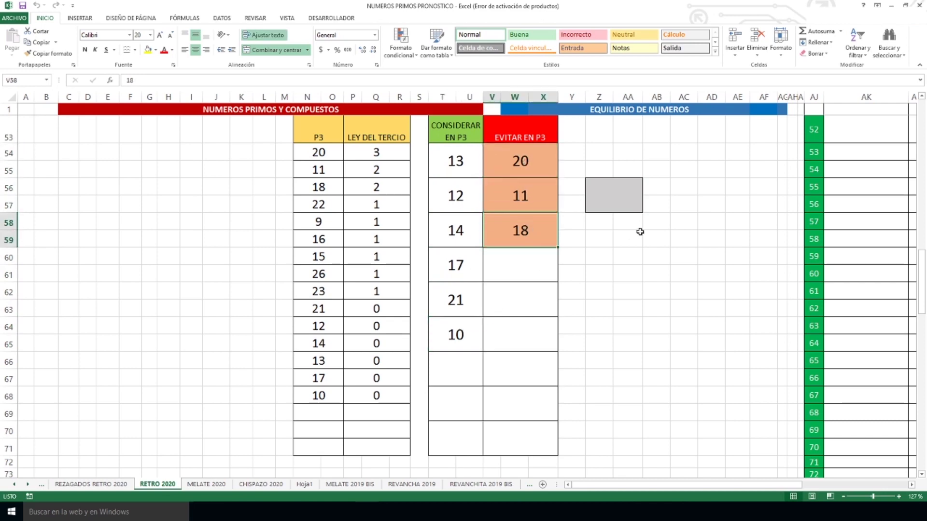
Review the numbers in the CONSIDERAR EN P4 list in order, from 18 through 24.
scroll(639, 231, "down", 7)
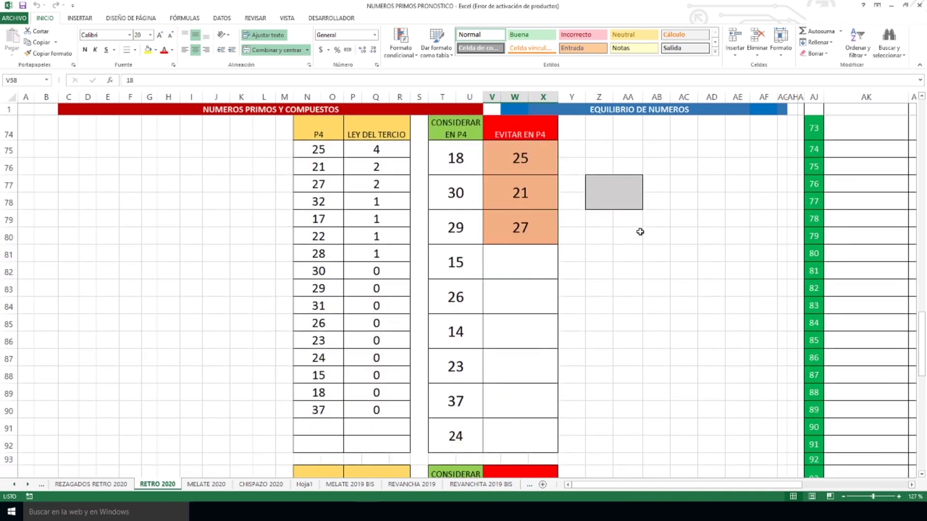
left_click(464, 159)
left_click(465, 189)
left_click(464, 232)
left_click(460, 264)
left_click(458, 299)
left_click(458, 337)
left_click(463, 370)
left_click(464, 402)
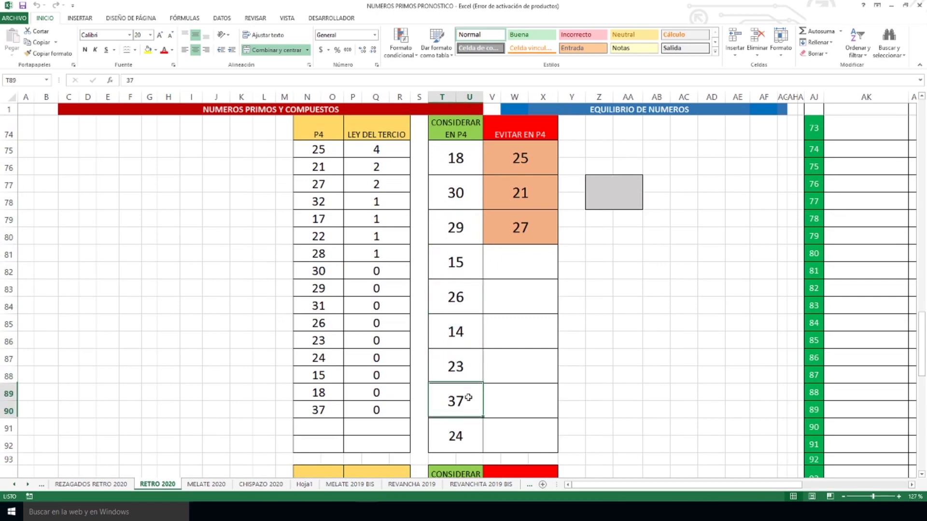
left_click(467, 432)
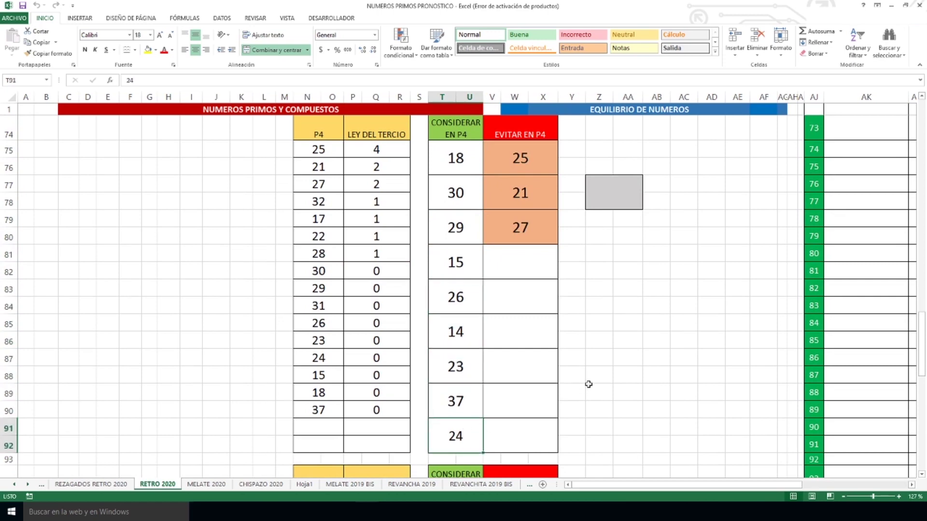
Review the numbers 25, 21 and 27 in the EVITAR EN P4 list.
left_click(534, 159)
left_click(520, 193)
left_click(519, 227)
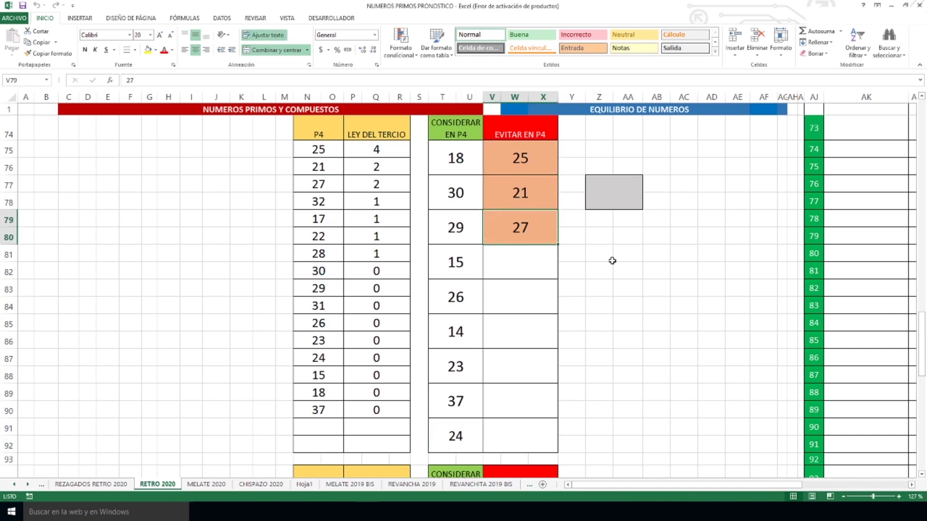
Review the numbers in the CONSIDERAR EN P5 list in order, from 36 through 24.
scroll(612, 261, "down", 6)
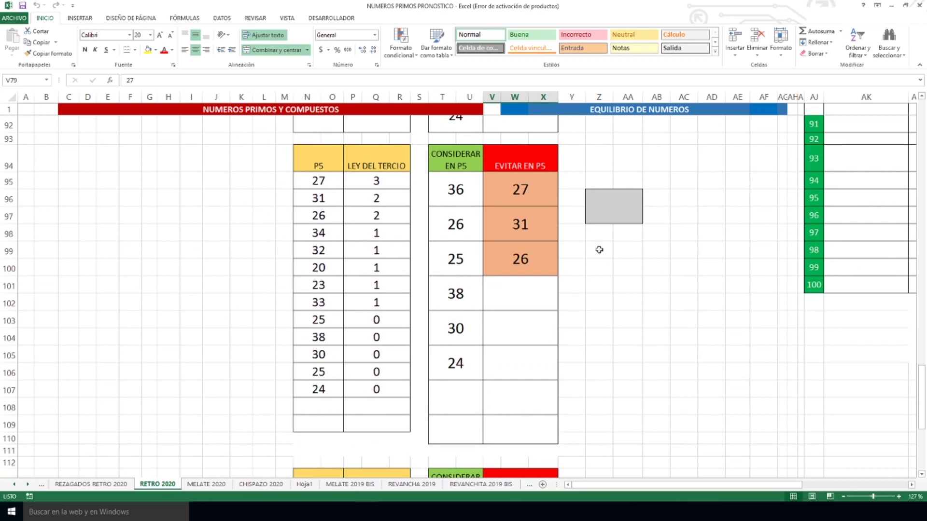
left_click(456, 194)
left_click(455, 223)
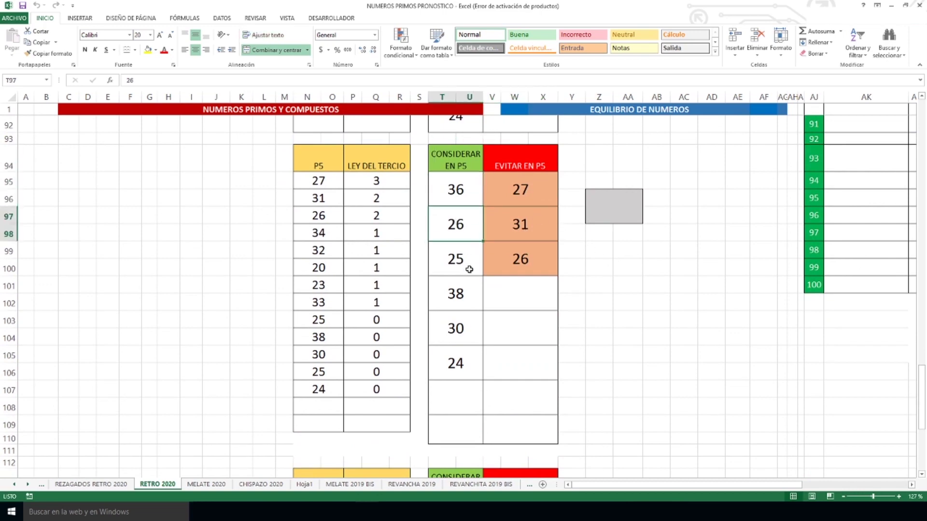
left_click(468, 269)
left_click(463, 293)
left_click(464, 328)
left_click(466, 361)
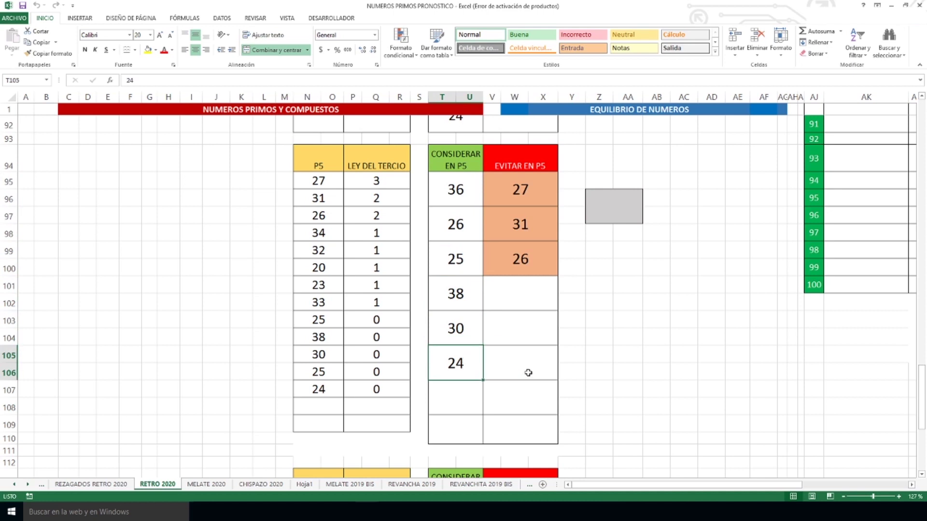
Review the numbers 27, 31 and 26 in the EVITAR EN P5 list.
left_click(536, 199)
left_click(526, 237)
left_click(525, 258)
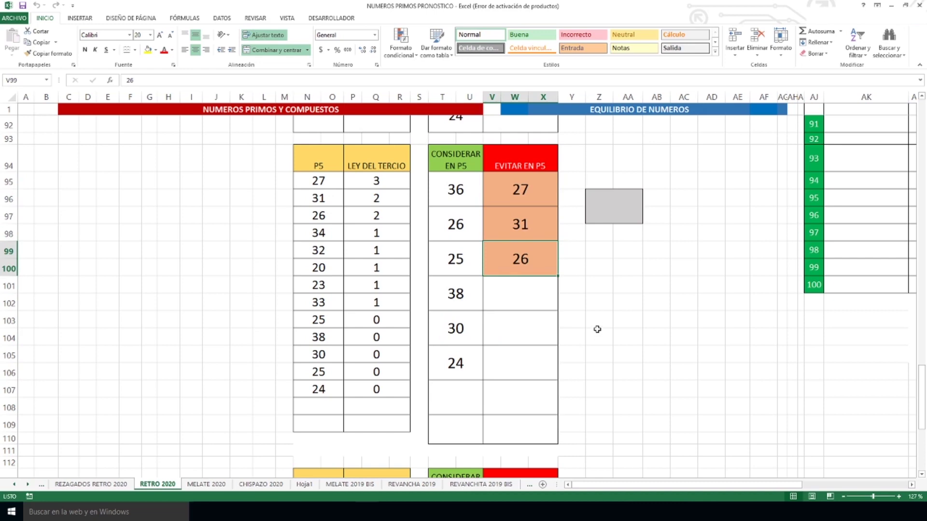
Review 38 and 33 in the CONSIDERAR EN P6 list and 36, 33 and 34 in the EVITAR EN P6 list.
scroll(625, 248, "down", 4)
scroll(626, 248, "down", 1)
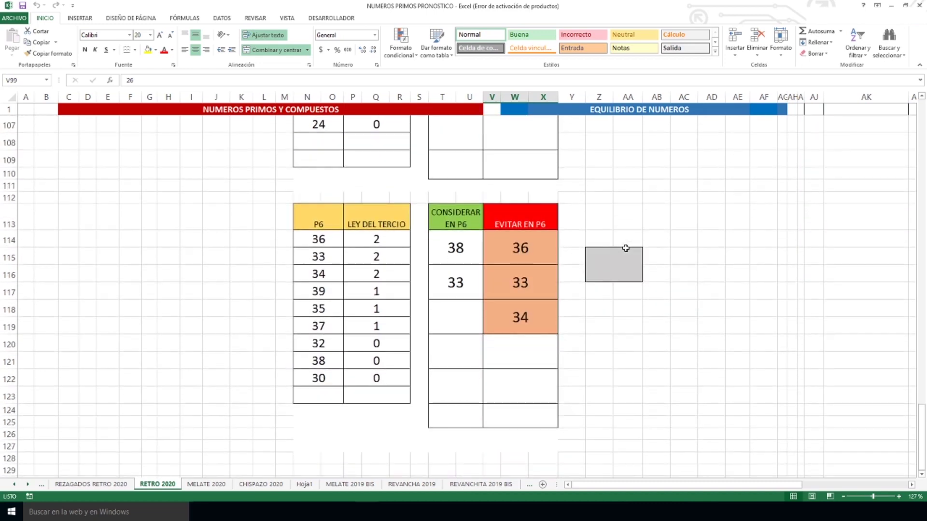
left_click(464, 256)
left_click(467, 280)
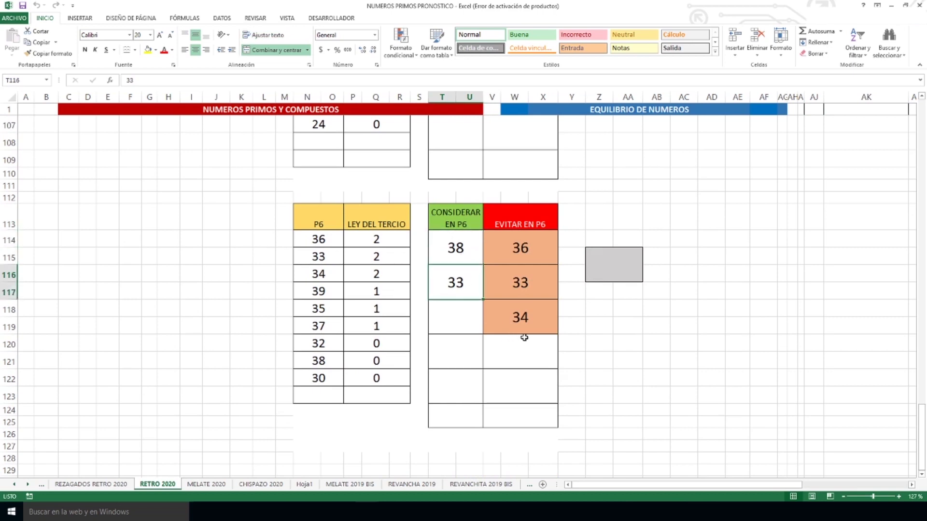
left_click(528, 252)
left_click(528, 283)
left_click(529, 317)
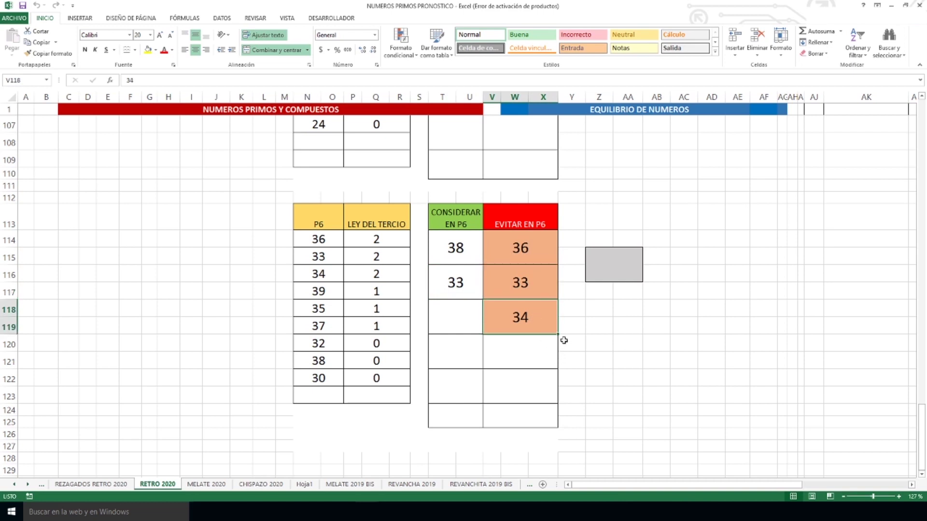
Compare the number 33 in the CONSIDERAR and EVITAR EN P6 lists with its row in the P6 LEY DEL TERCIO table.
left_click_drag(456, 283, 512, 284)
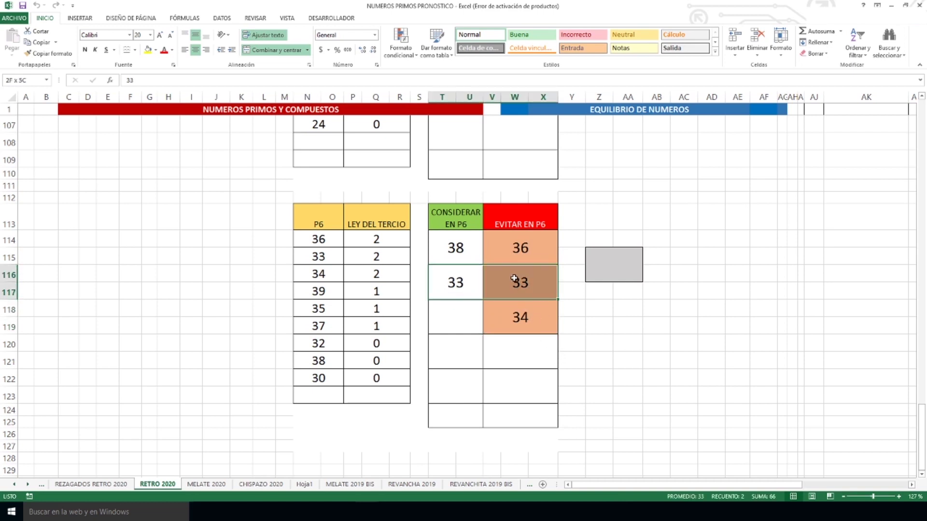
left_click(338, 259)
left_click(435, 284)
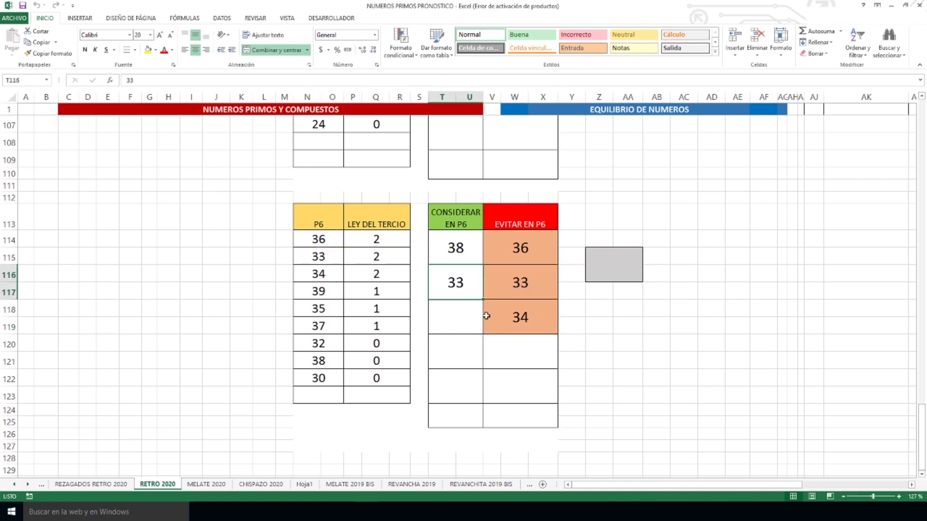
left_click(514, 286)
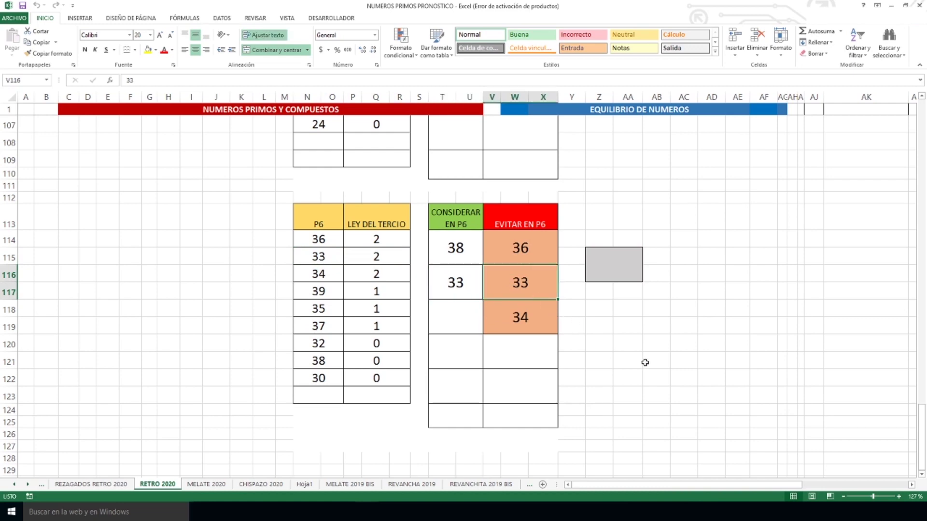
Examine the NUMEROS CON MAYOR REZAGO POR POSICION table on the REZAGADOS RETRO 2020 sheet, from P1 through P6.
scroll(643, 363, "up", 20)
scroll(644, 362, "up", 14)
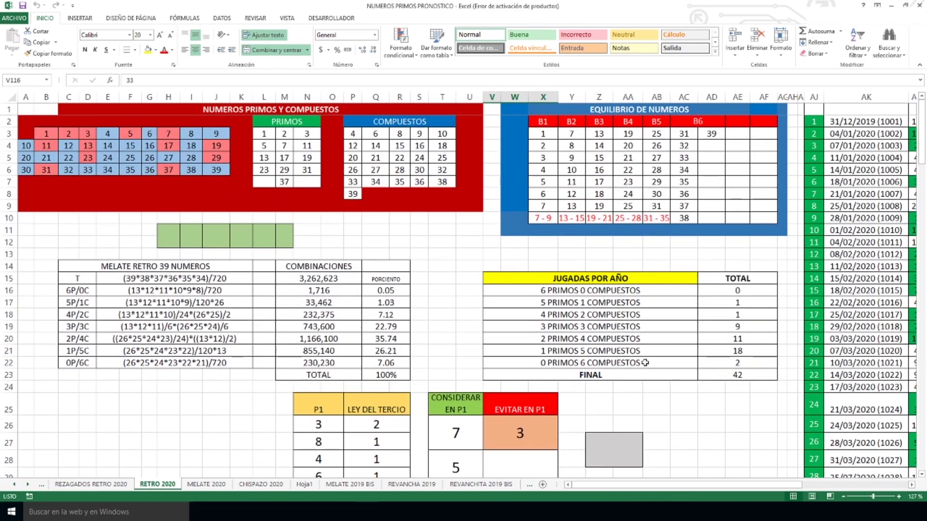
left_click(113, 484)
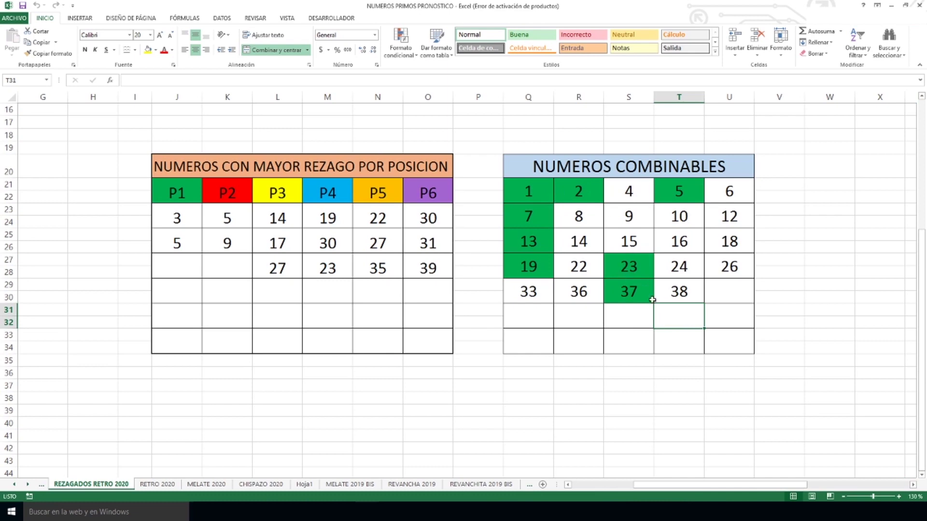
left_click_drag(174, 218, 426, 275)
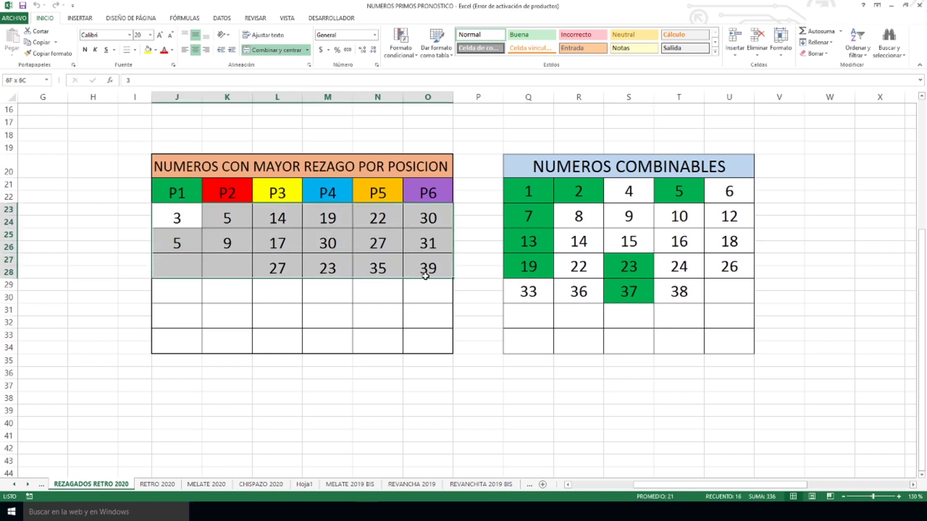
left_click(180, 215)
left_click(382, 269)
left_click(424, 271)
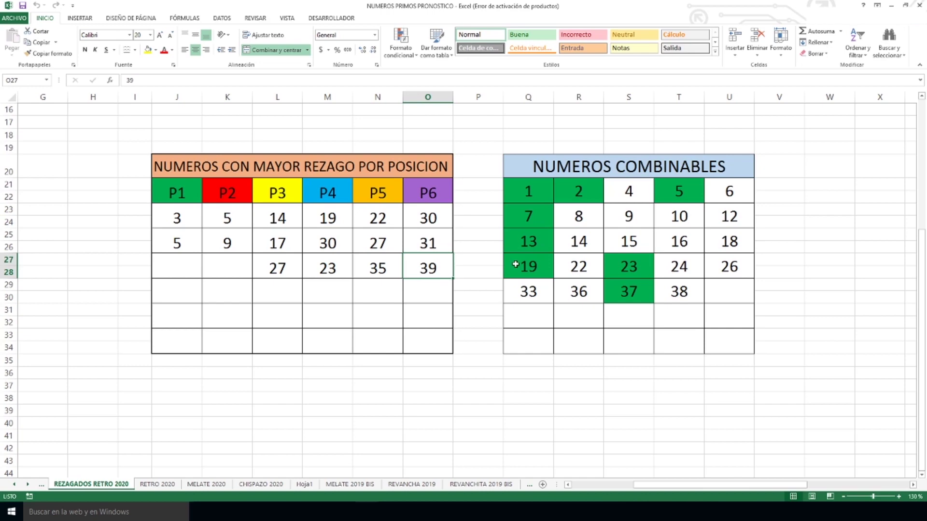
Review the NUMEROS COMBINABLES table and return to the RETRO 2020 sheet.
left_click(575, 167)
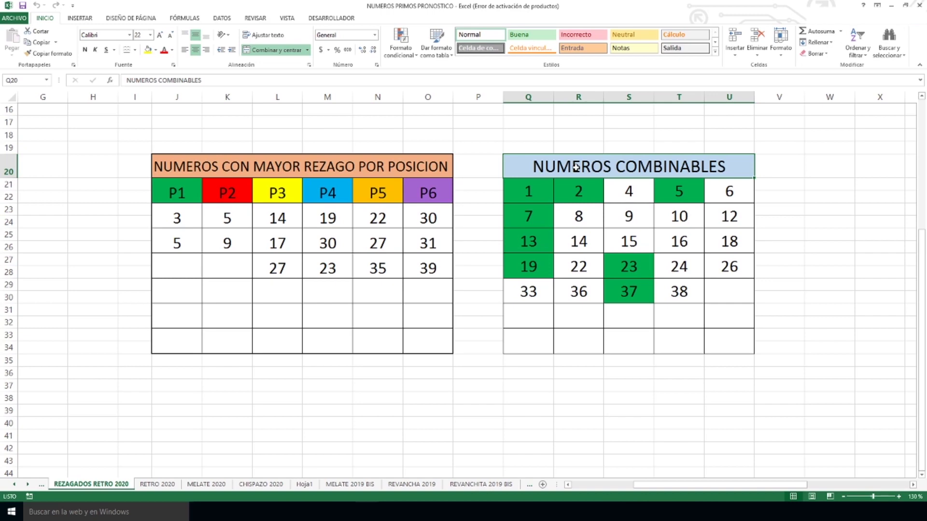
left_click(157, 485)
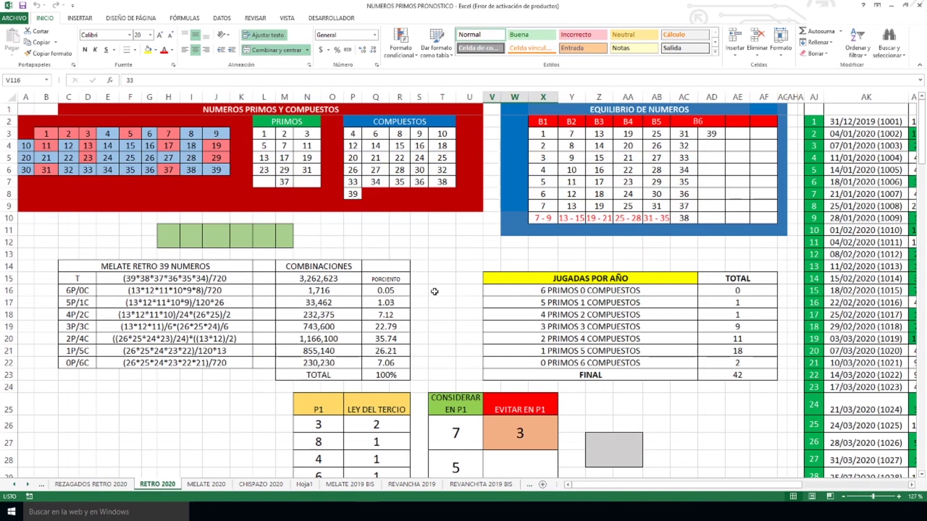